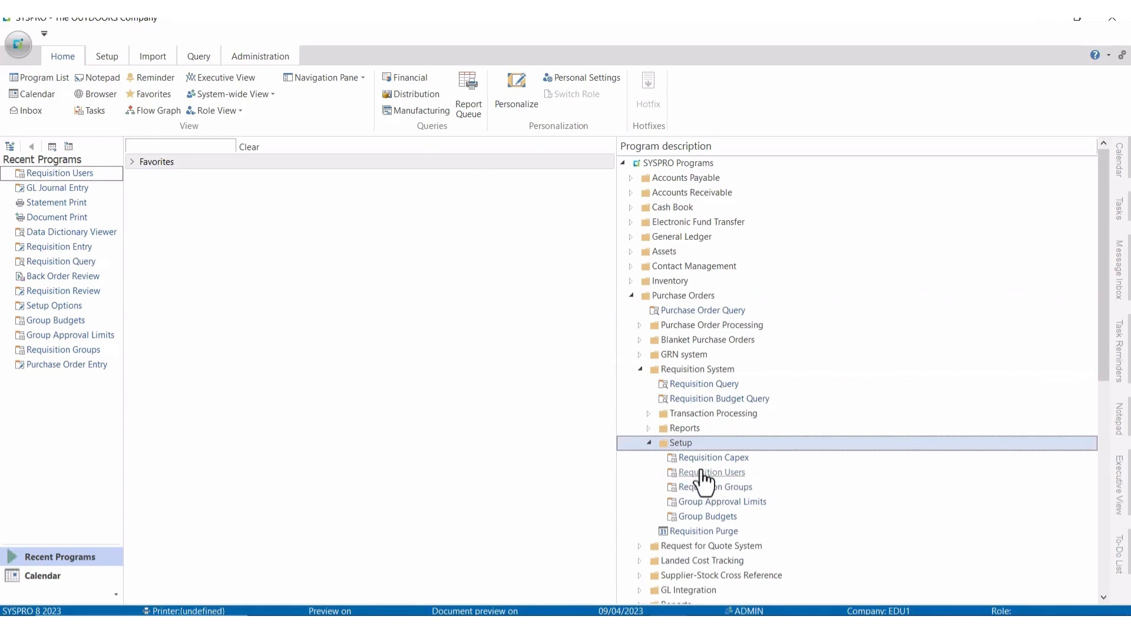
- Open Requisition Users and review requisition user JD's authority levels, including the Create RFQ permission
{"action": "double_click", "coordinate": [702, 472]}
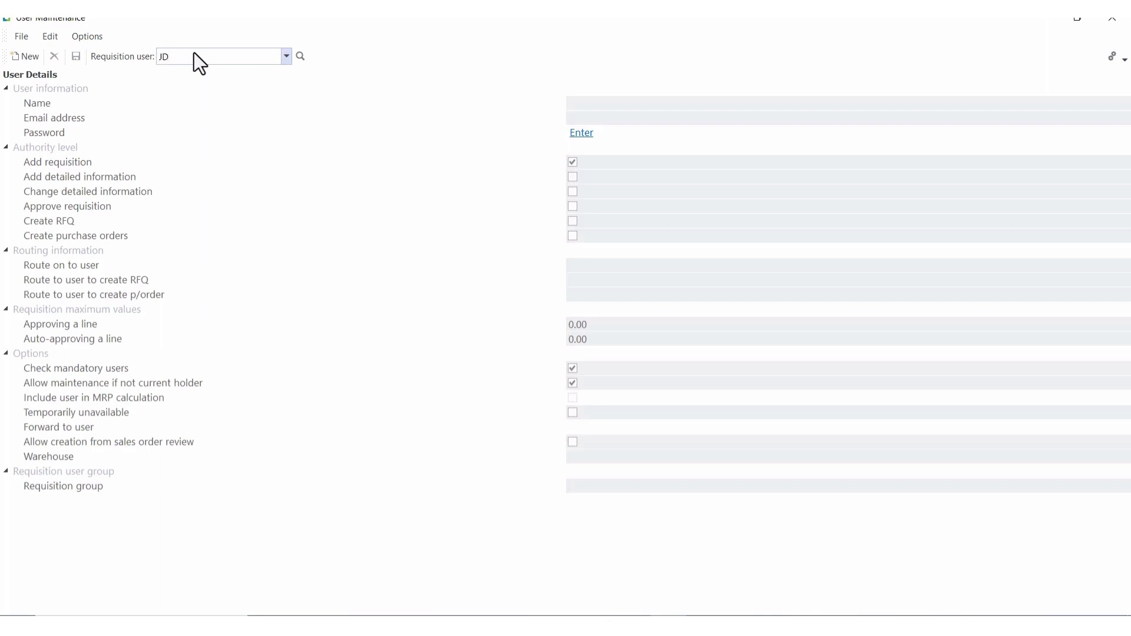
{"action": "key", "text": "Tab"}
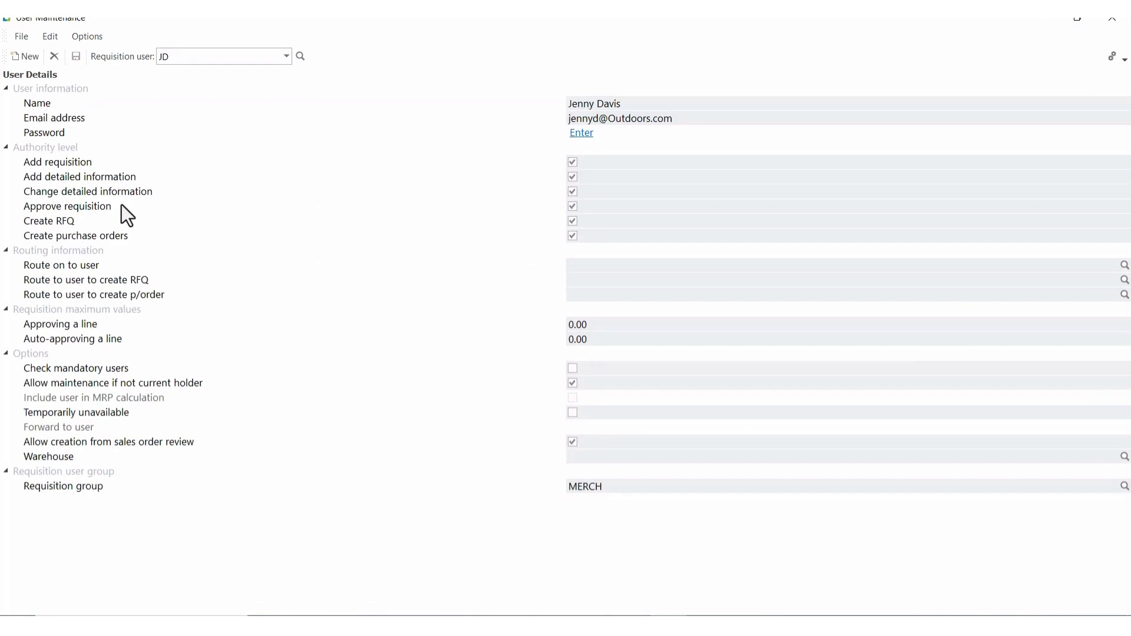
{"action": "left_click", "coordinate": [1116, 22]}
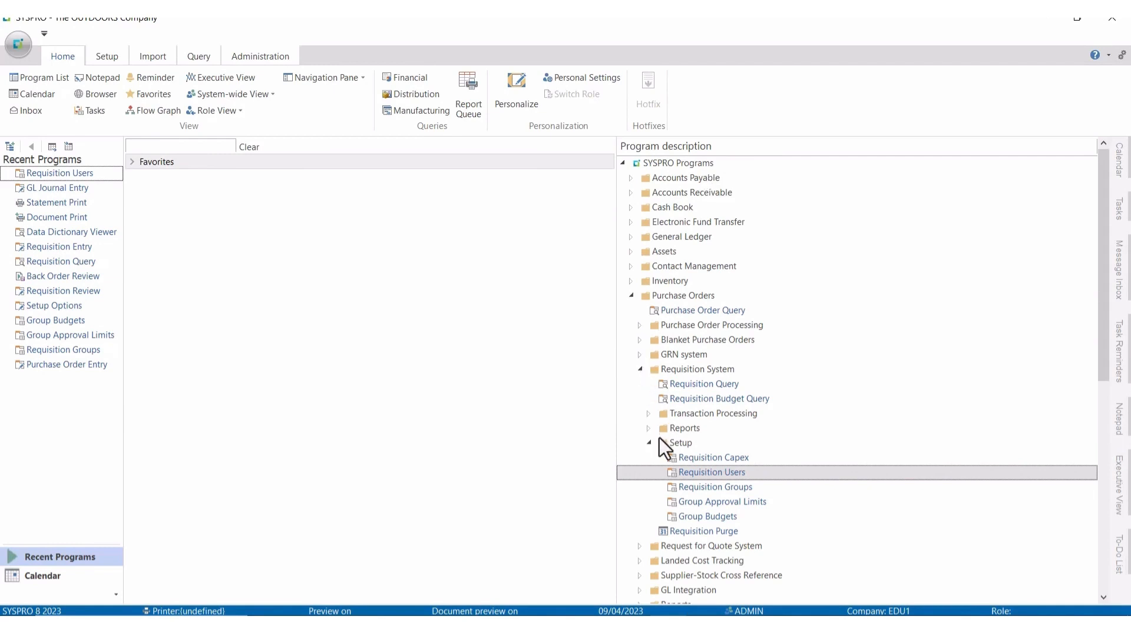
- In Requisition Users, set requisition user AG's Route to user to create RFQ to JD and save the record
{"action": "double_click", "coordinate": [702, 477]}
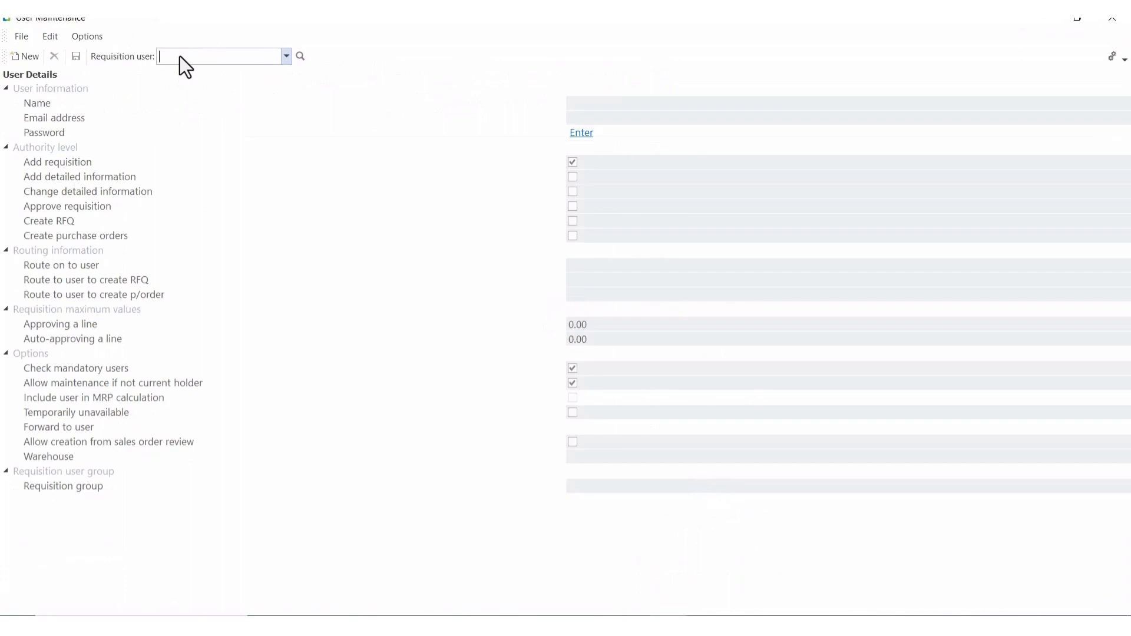
{"action": "key", "text": "Tab"}
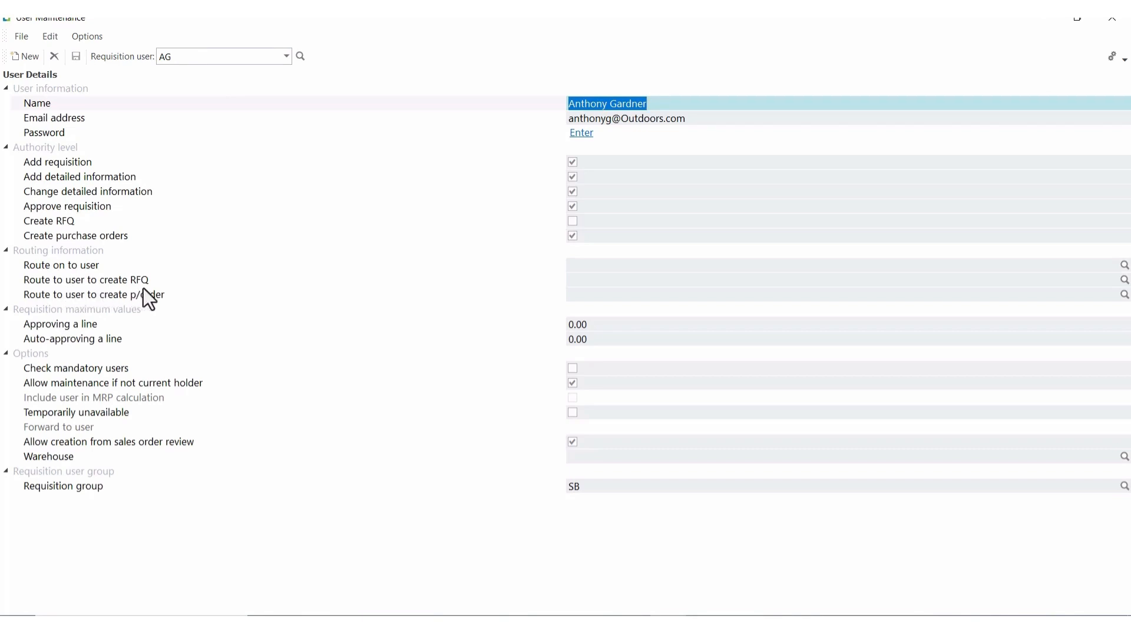
{"action": "left_click", "coordinate": [580, 284]}
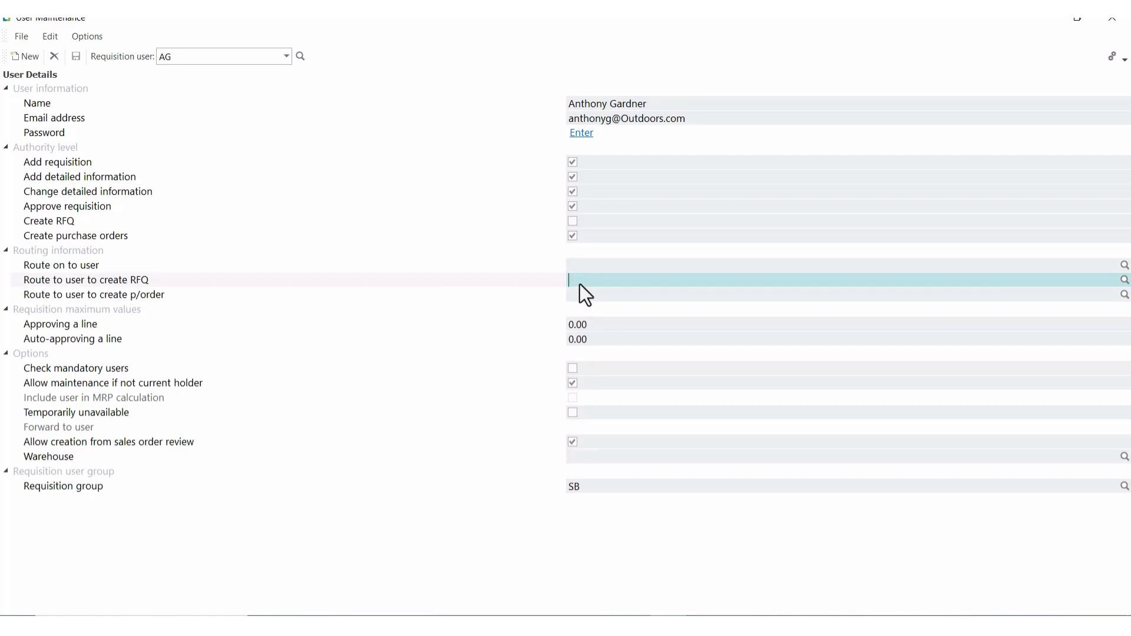
{"action": "type", "text": "JD"}
{"action": "left_click", "coordinate": [76, 57]}
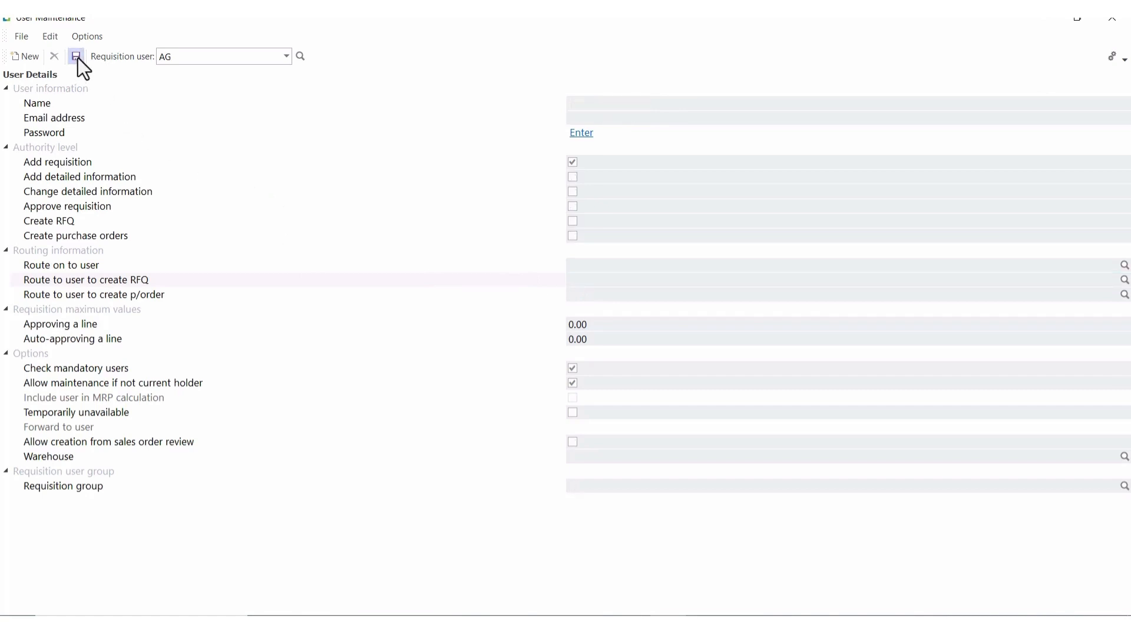
{"action": "left_click", "coordinate": [1118, 22]}
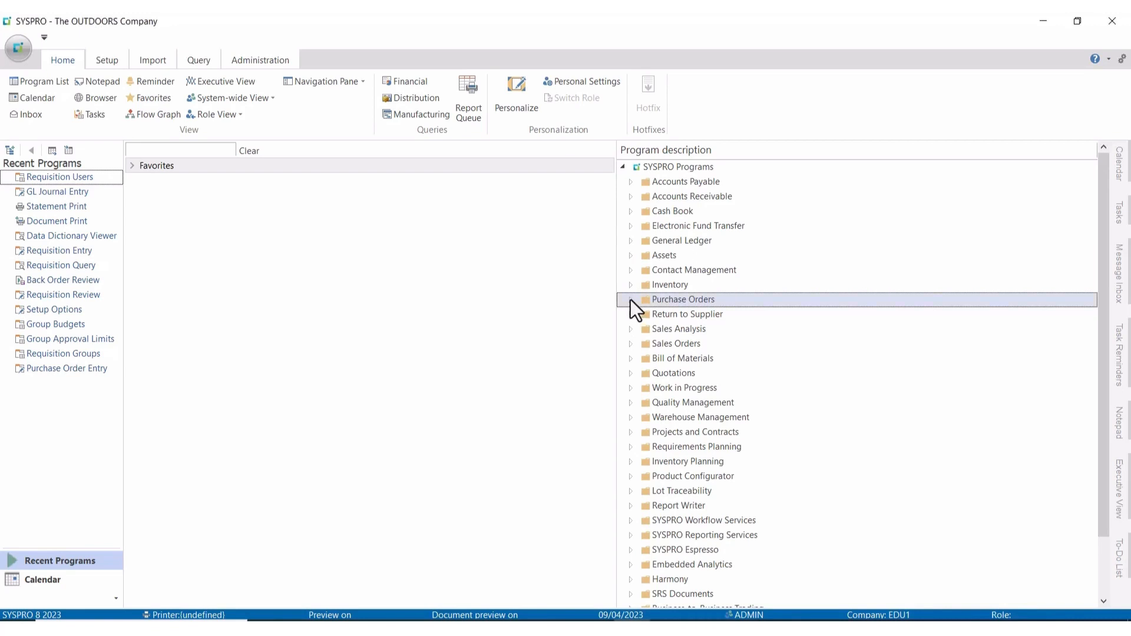
- Open Requisition Entry from the Requisition System's transaction processing programs and load the requisitions for user AG
{"action": "left_click", "coordinate": [630, 299]}
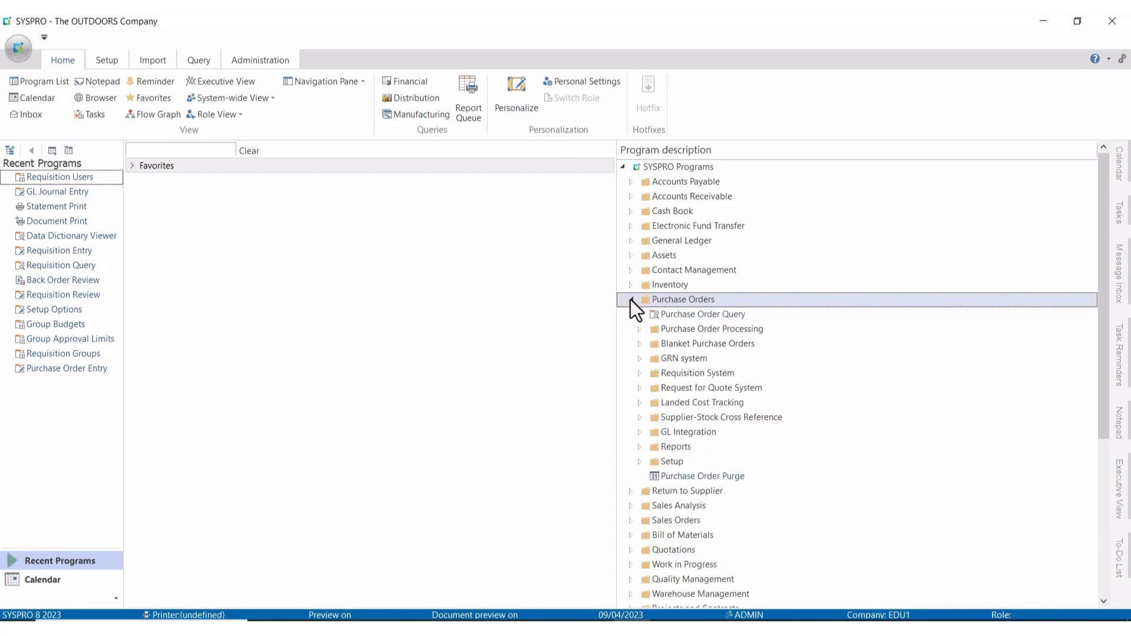
{"action": "left_click", "coordinate": [638, 374]}
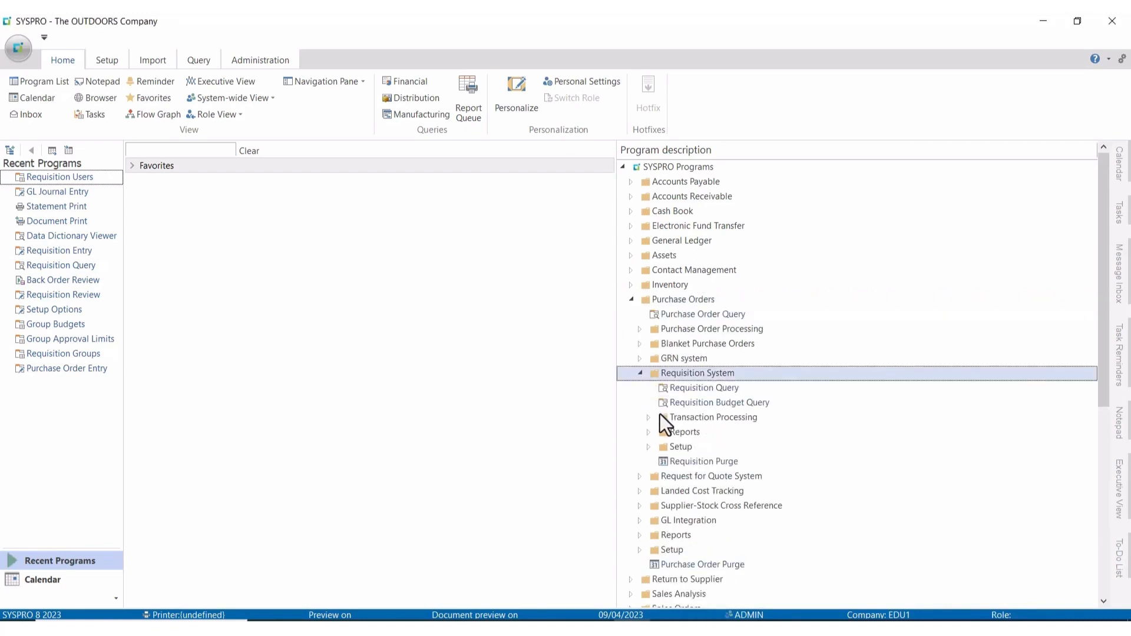
{"action": "left_click", "coordinate": [648, 419]}
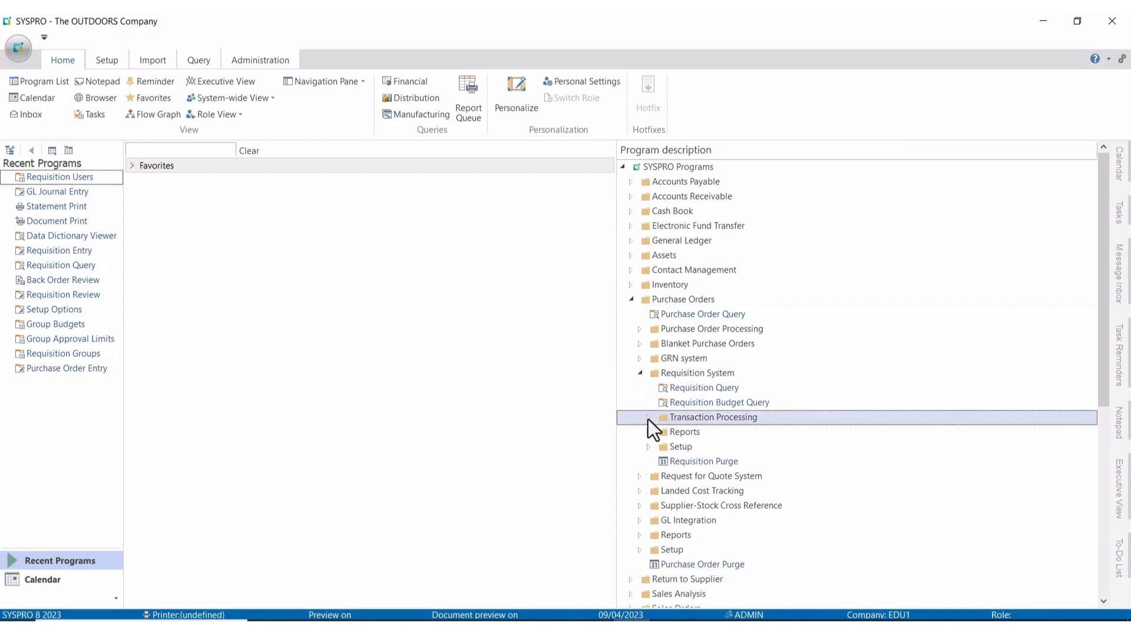
{"action": "left_click", "coordinate": [720, 438]}
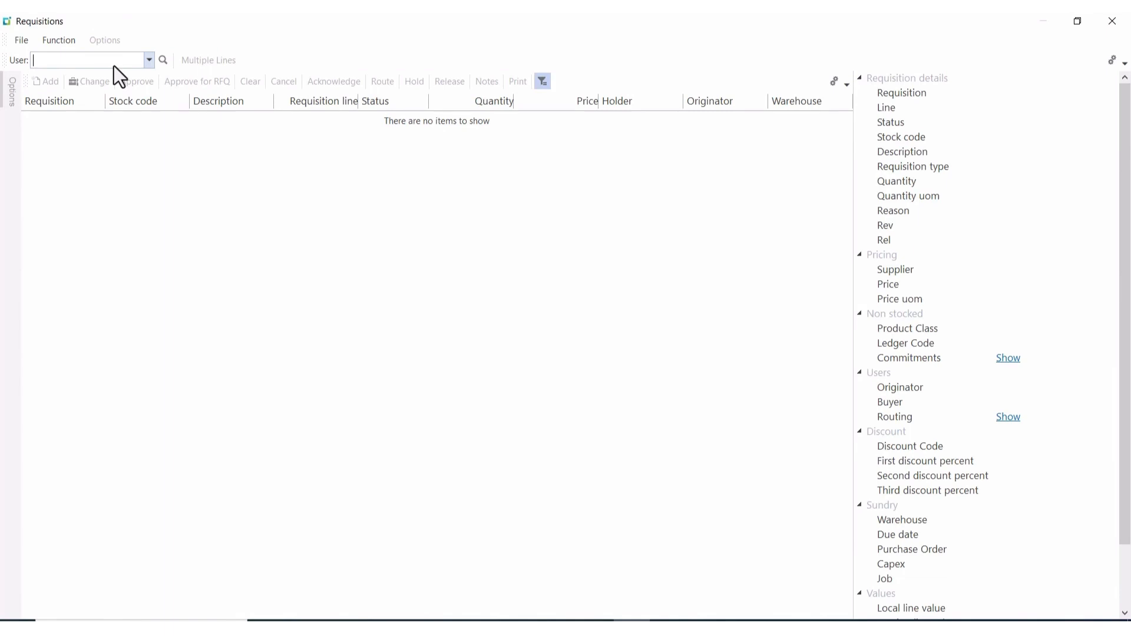
{"action": "type", "text": "AG"}
{"action": "key", "text": "Tab"}
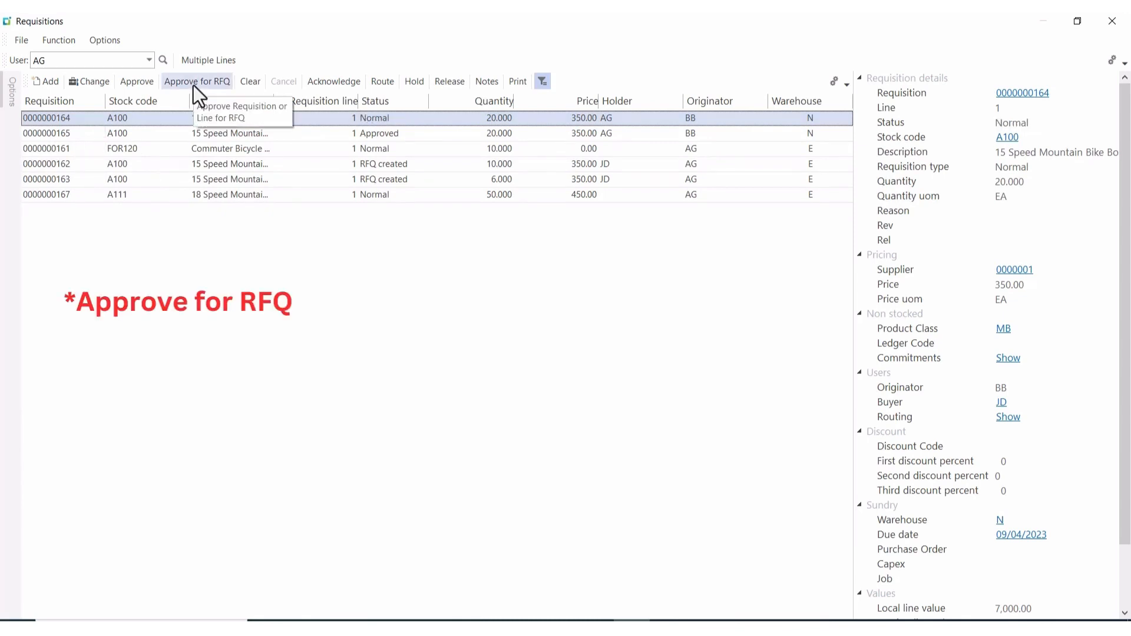
- Approve the first A100 requisition line, quantity 20 with Normal status, for RFQ and close the Requisitions window
{"action": "left_click", "coordinate": [193, 84]}
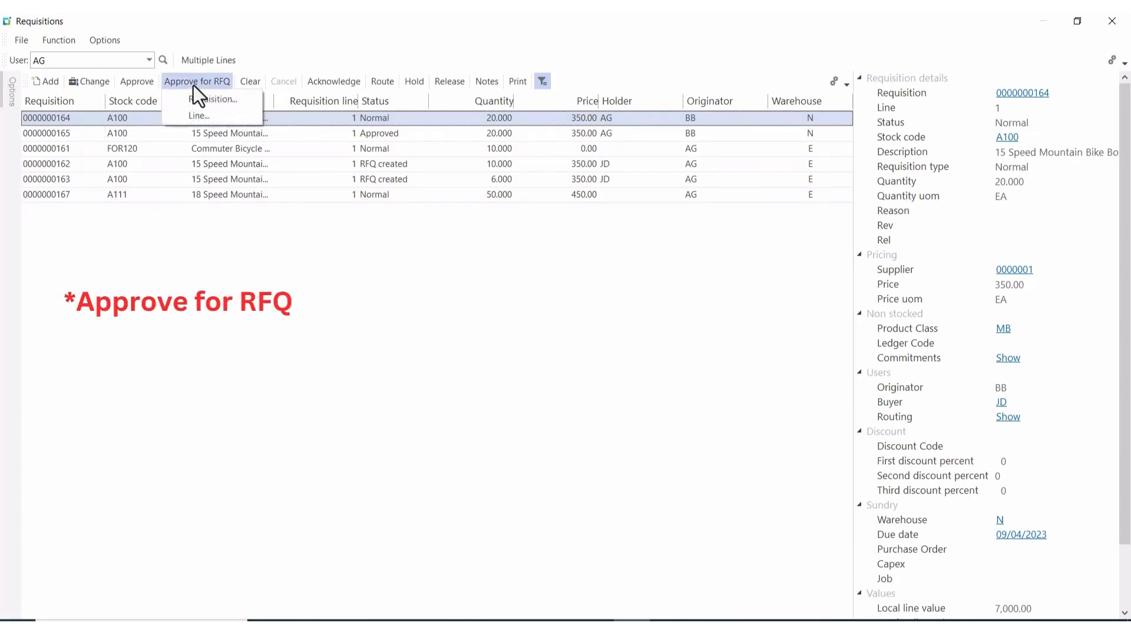
{"action": "left_click", "coordinate": [193, 119]}
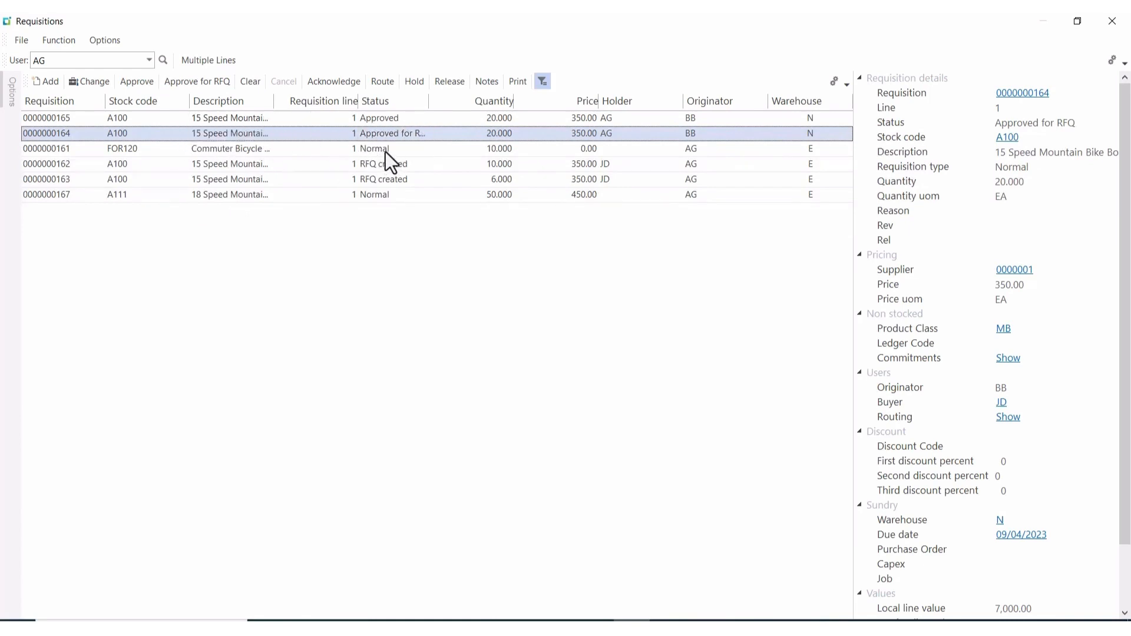
{"action": "left_click", "coordinate": [1112, 22]}
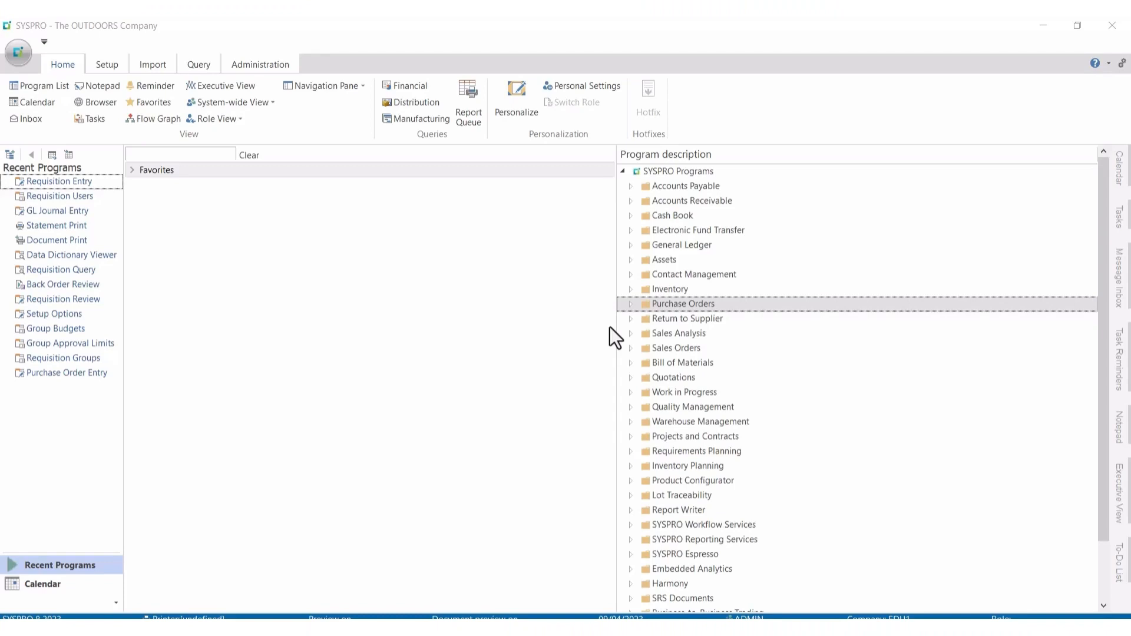
- Open Request for Quote Review, maximize it and start the review for RFQ user JD with all selections included
{"action": "left_click", "coordinate": [629, 304]}
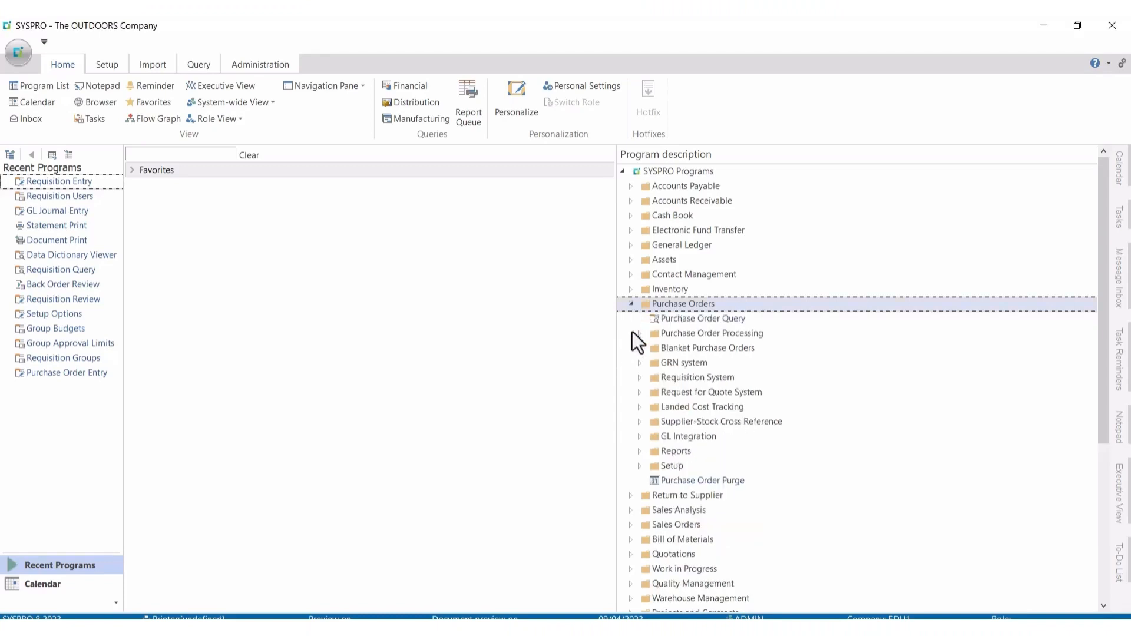
{"action": "left_click", "coordinate": [641, 394]}
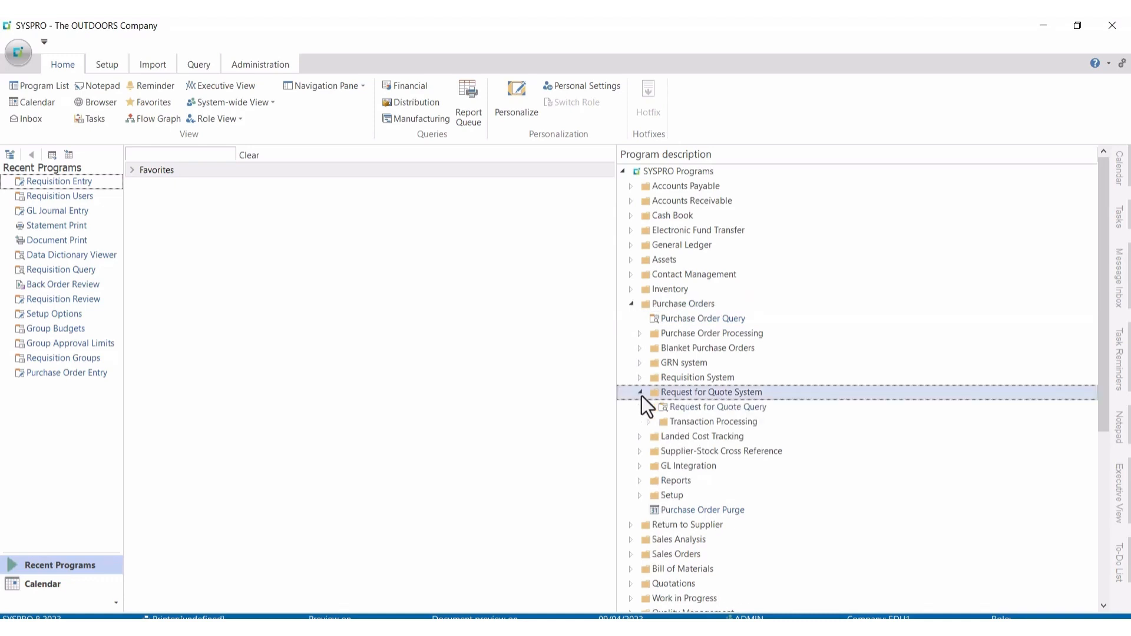
{"action": "left_click", "coordinate": [649, 423]}
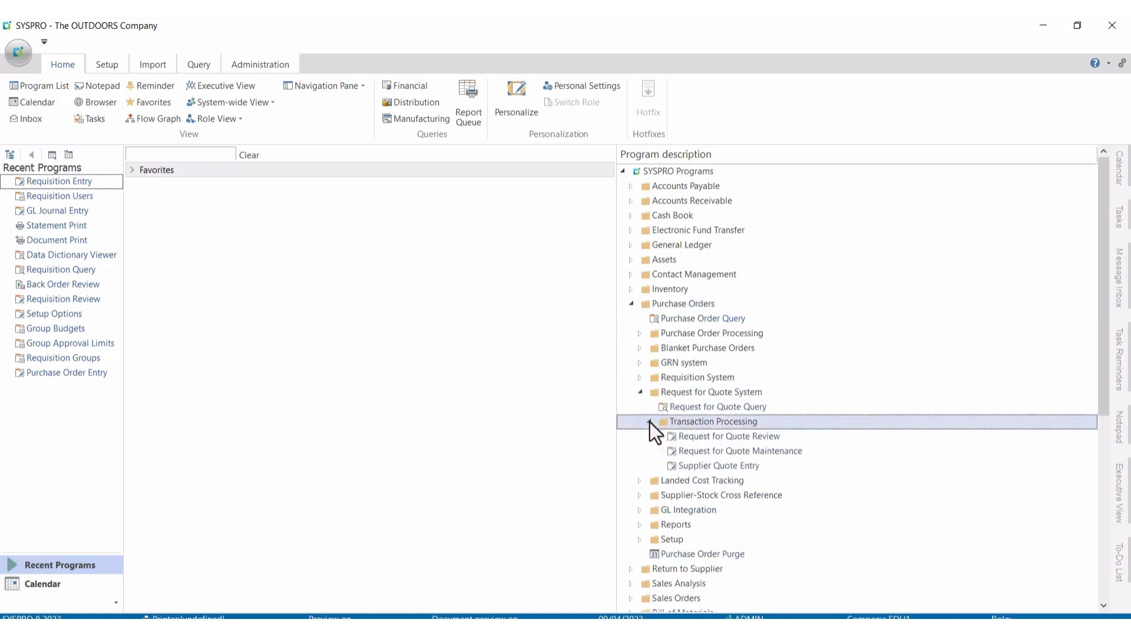
{"action": "left_click", "coordinate": [696, 441]}
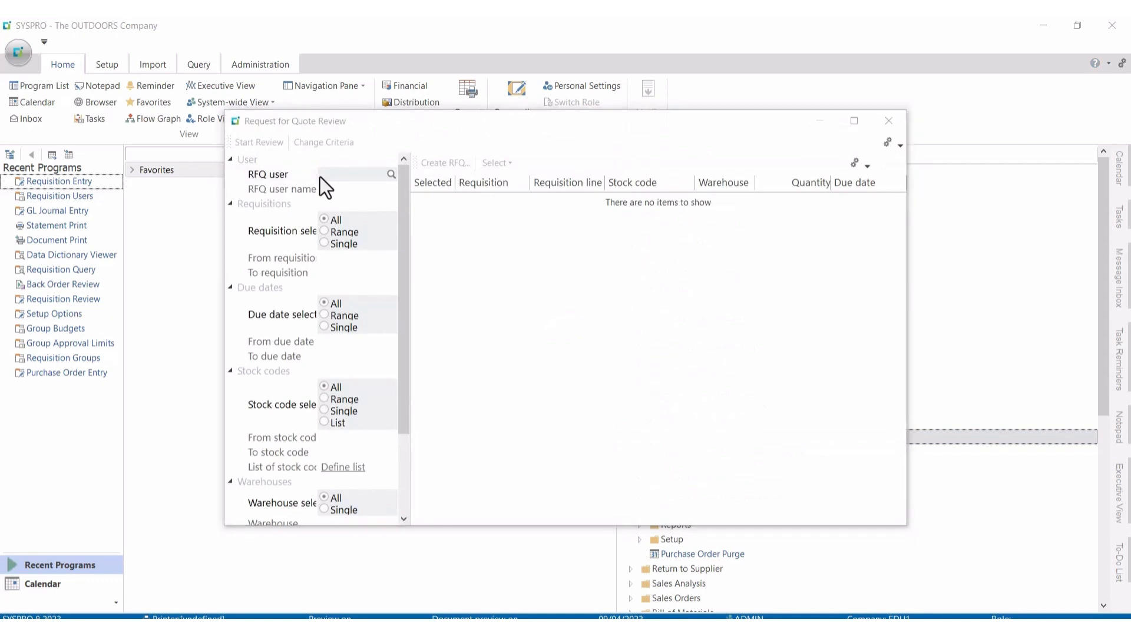
{"action": "left_click", "coordinate": [855, 121]}
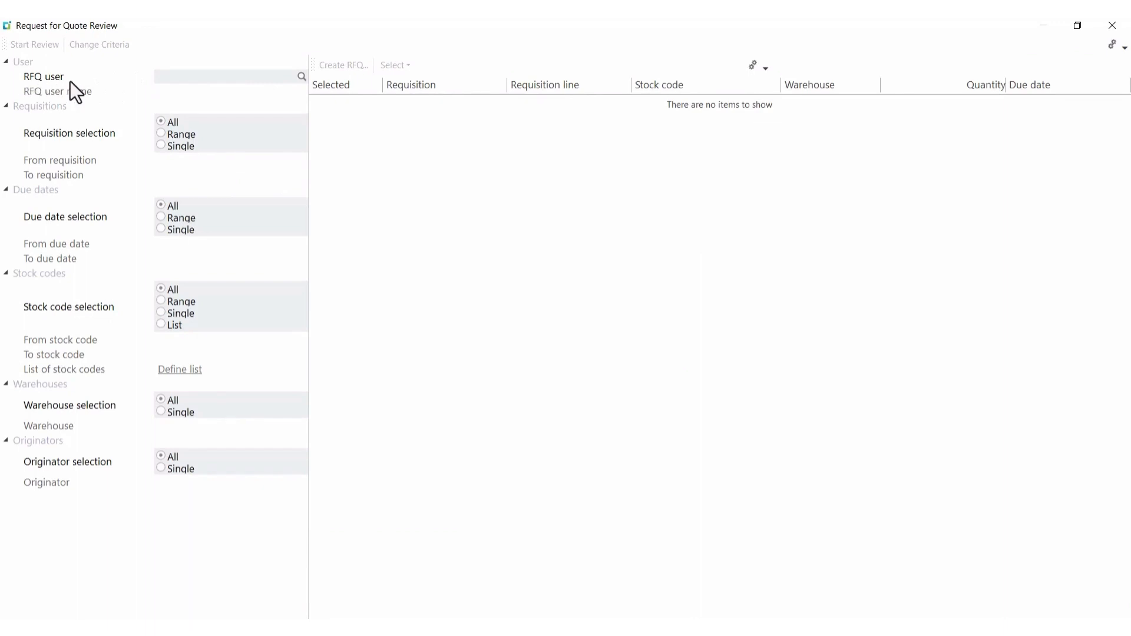
{"action": "left_click", "coordinate": [191, 78]}
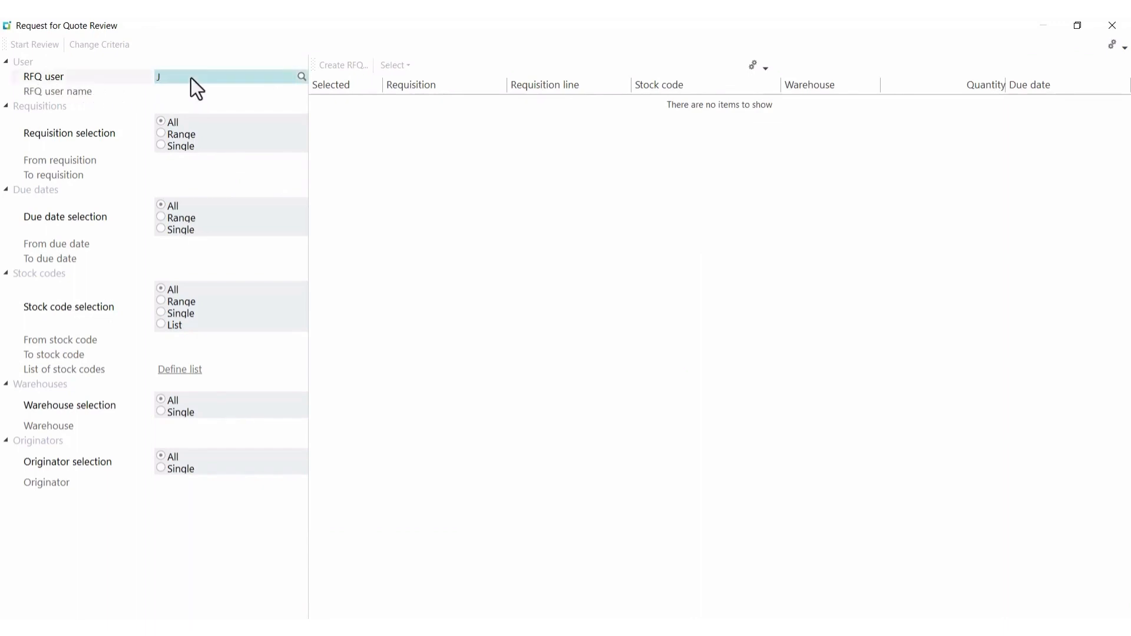
{"action": "key", "text": "Tab"}
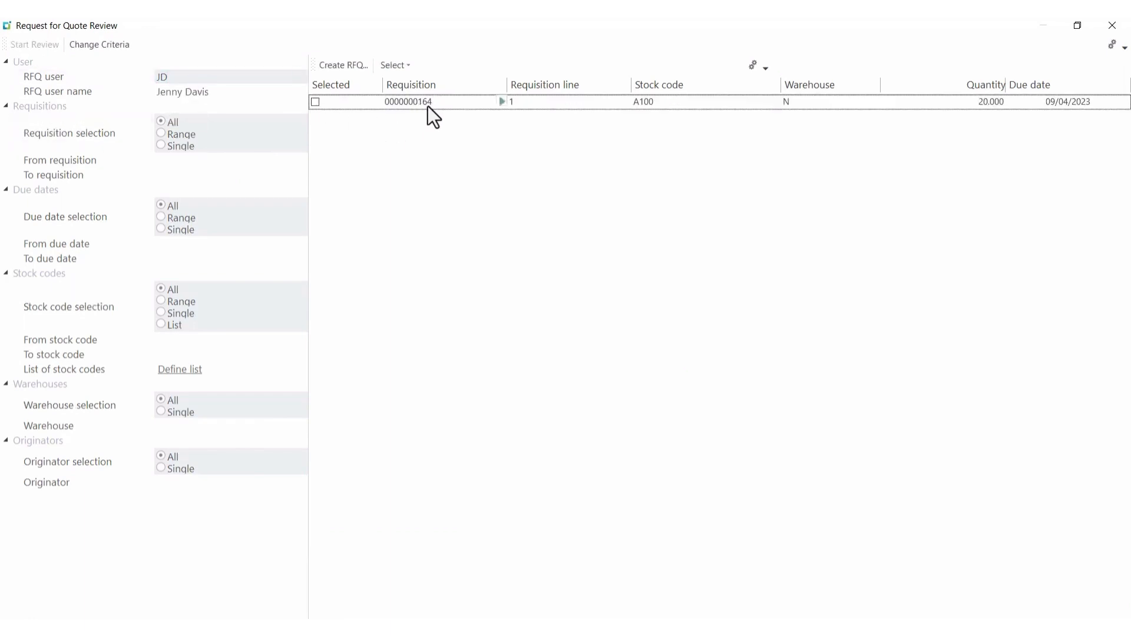
- Create an RFQ from the A100 requisition line and accept a supplier list of 0000001, 0000021, 0000071 and 0000075
{"action": "left_click", "coordinate": [317, 103]}
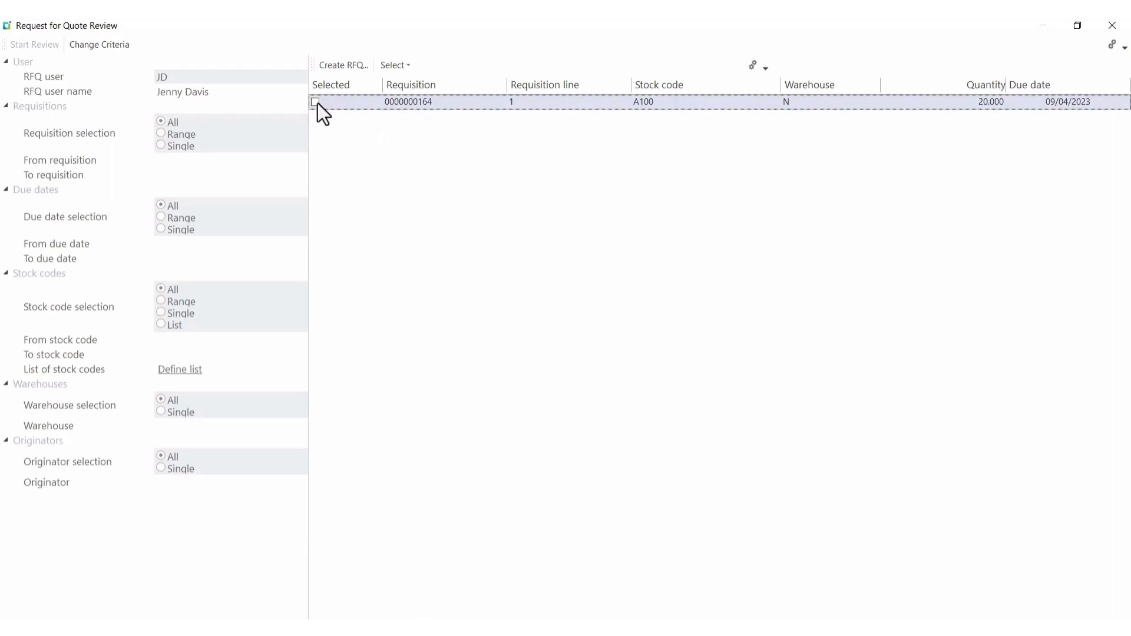
{"action": "left_click", "coordinate": [335, 62]}
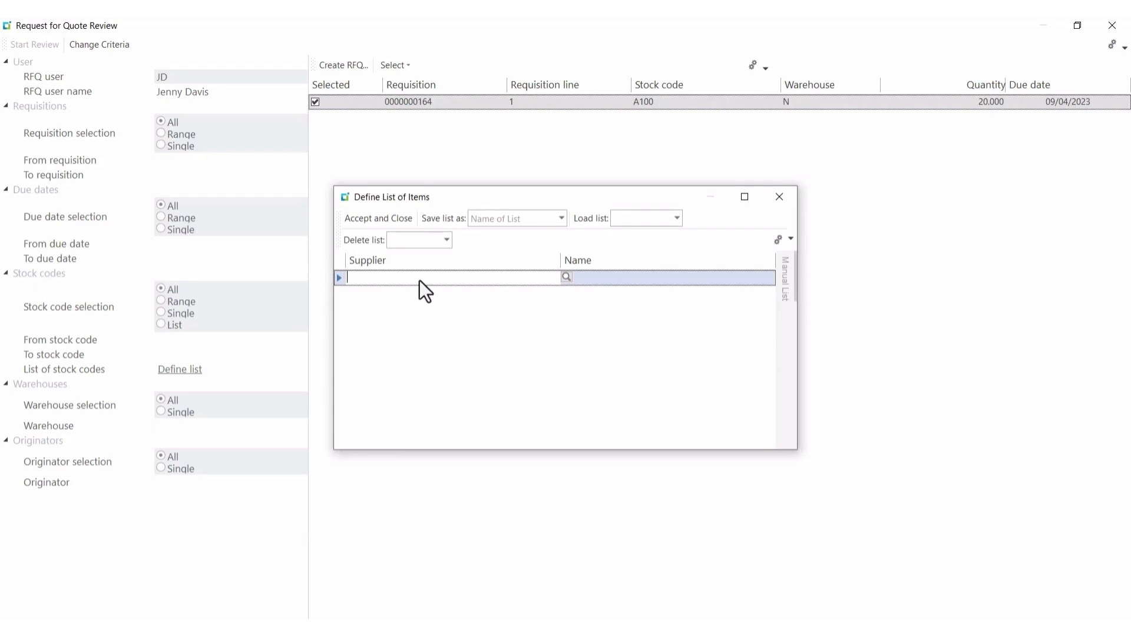
{"action": "type", "text": "1"}
{"action": "key", "text": "Return"}
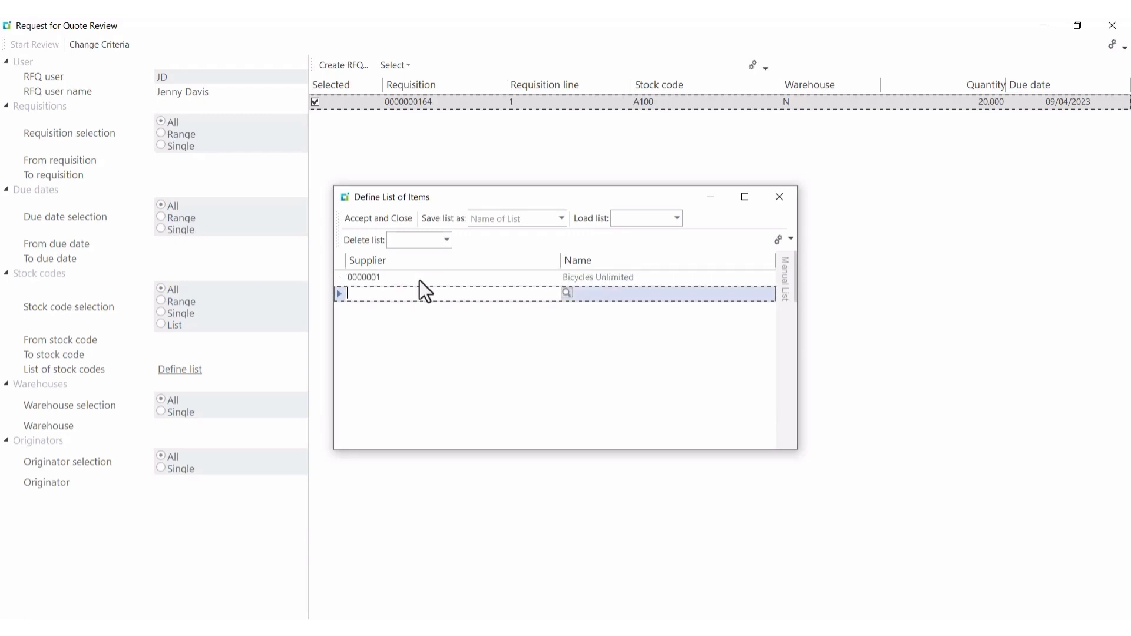
{"action": "type", "text": "21"}
{"action": "key", "text": "Return"}
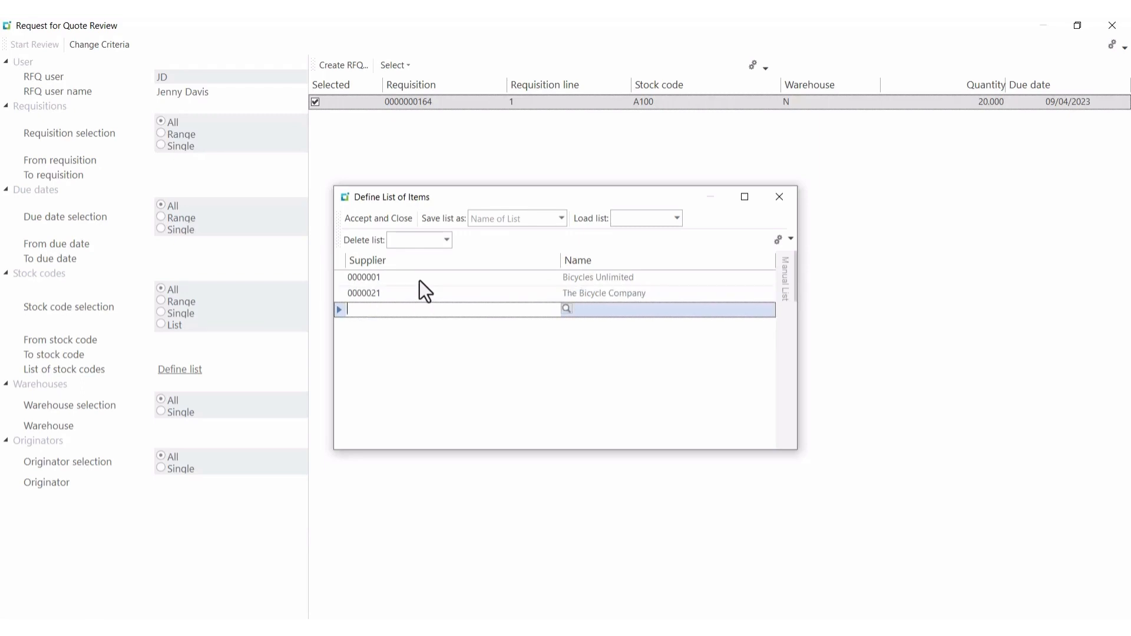
{"action": "type", "text": "71"}
{"action": "key", "text": "Return"}
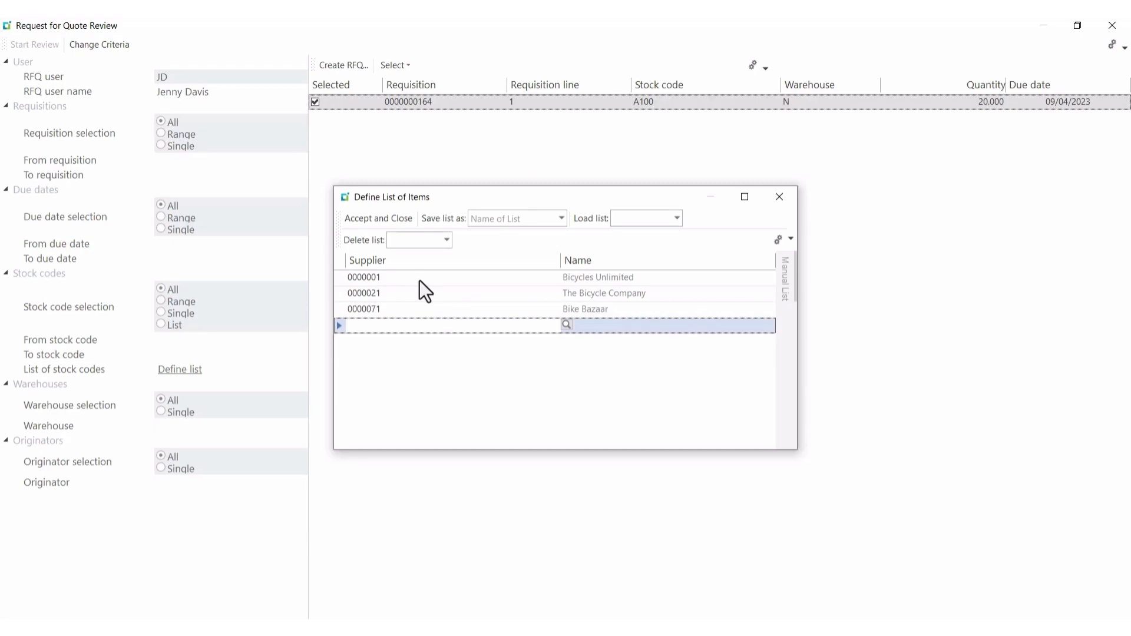
{"action": "type", "text": "75"}
{"action": "key", "text": "Return"}
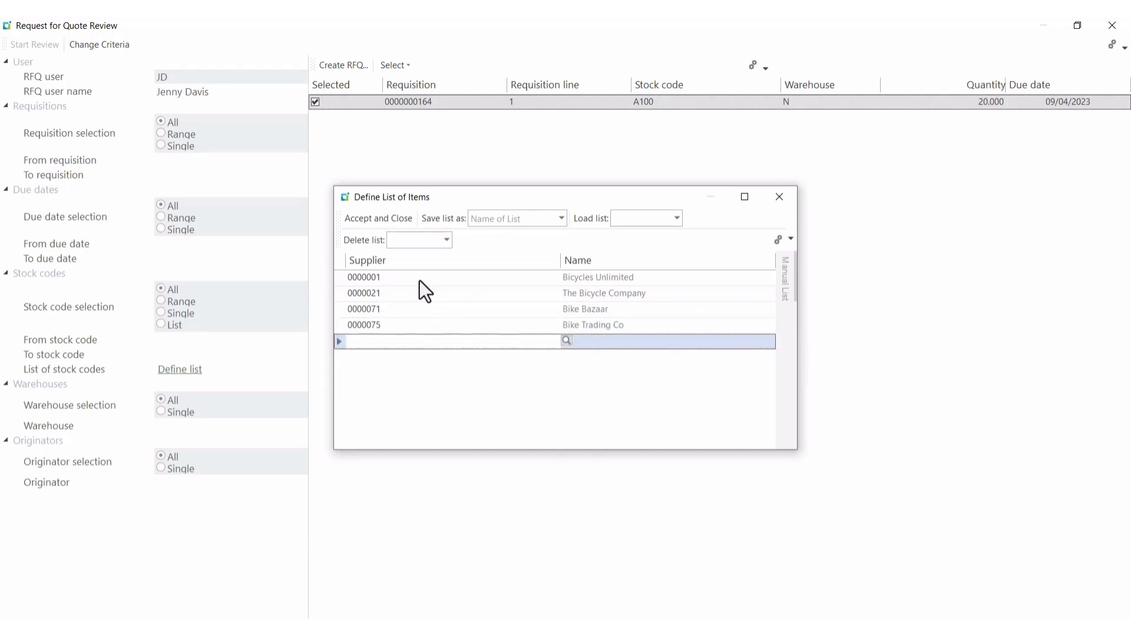
{"action": "left_click", "coordinate": [388, 369]}
{"action": "left_click", "coordinate": [369, 217]}
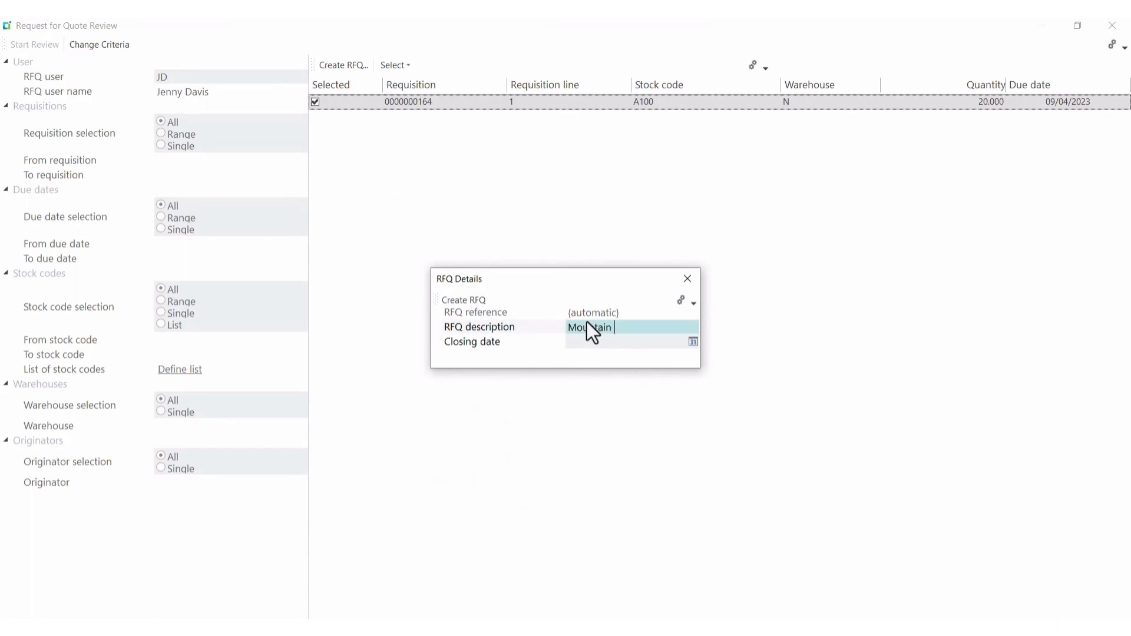
- Enter "Mountain bikes" as the RFQ description and set the closing date to 03/06/2024
{"action": "type", "text": "ikes"}
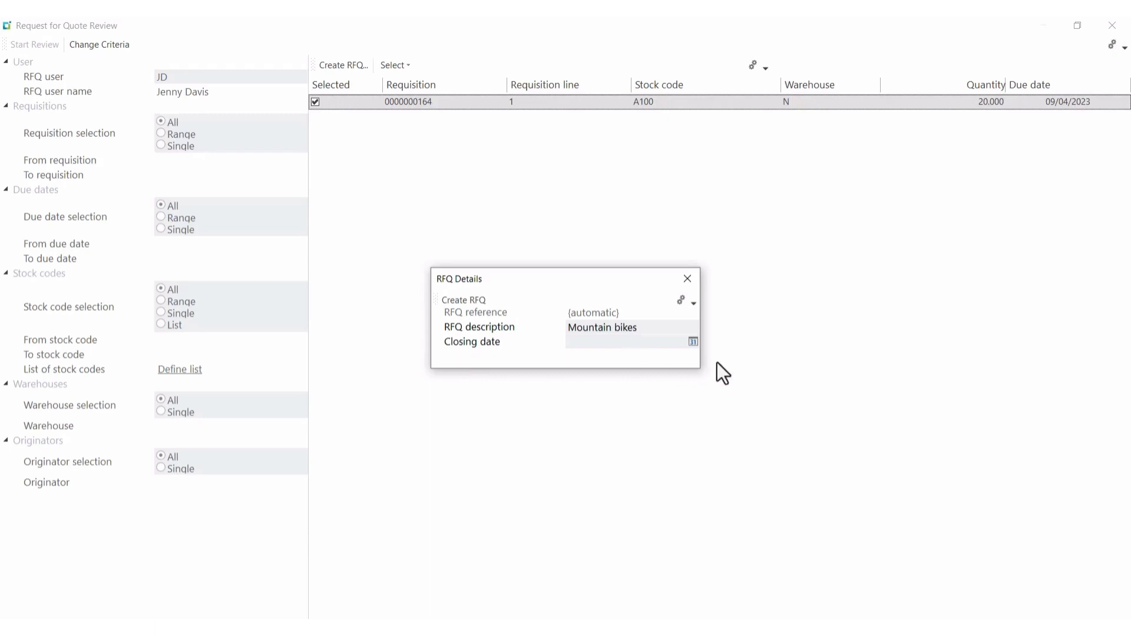
{"action": "left_click", "coordinate": [693, 342]}
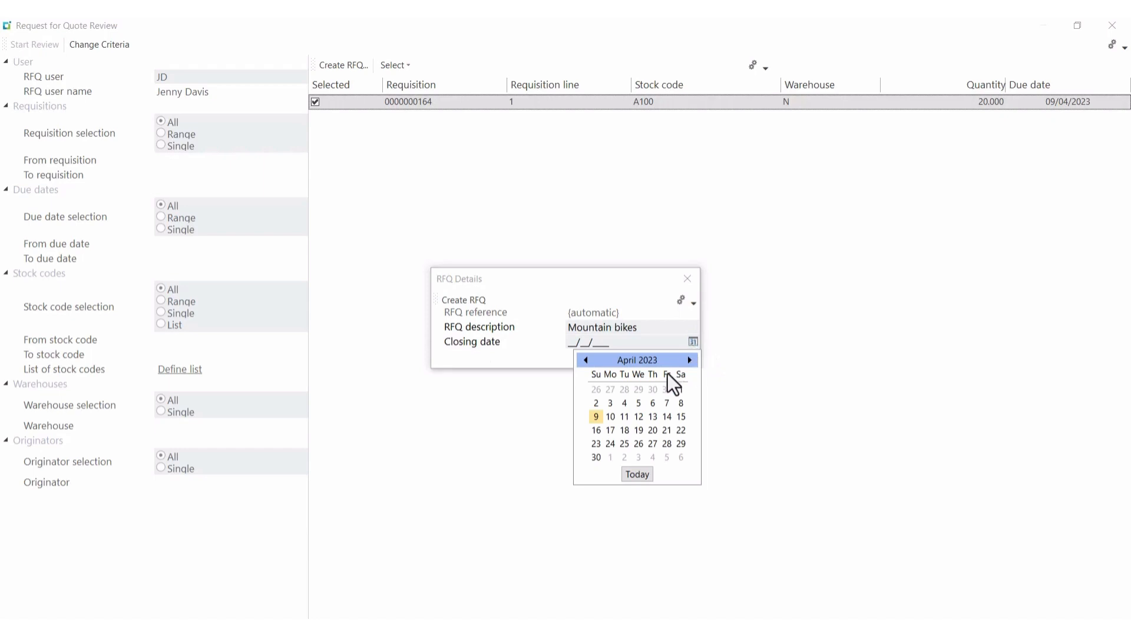
{"action": "left_click", "coordinate": [689, 360]}
{"action": "double_click", "coordinate": [583, 360]}
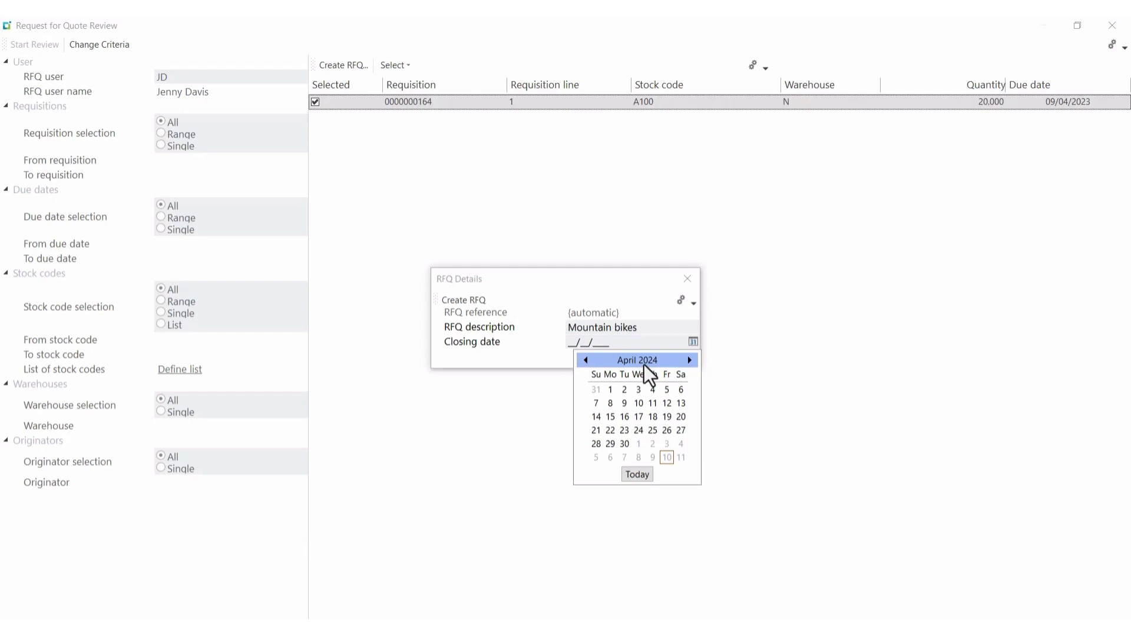
{"action": "left_click", "coordinate": [689, 360]}
{"action": "left_click", "coordinate": [690, 359]}
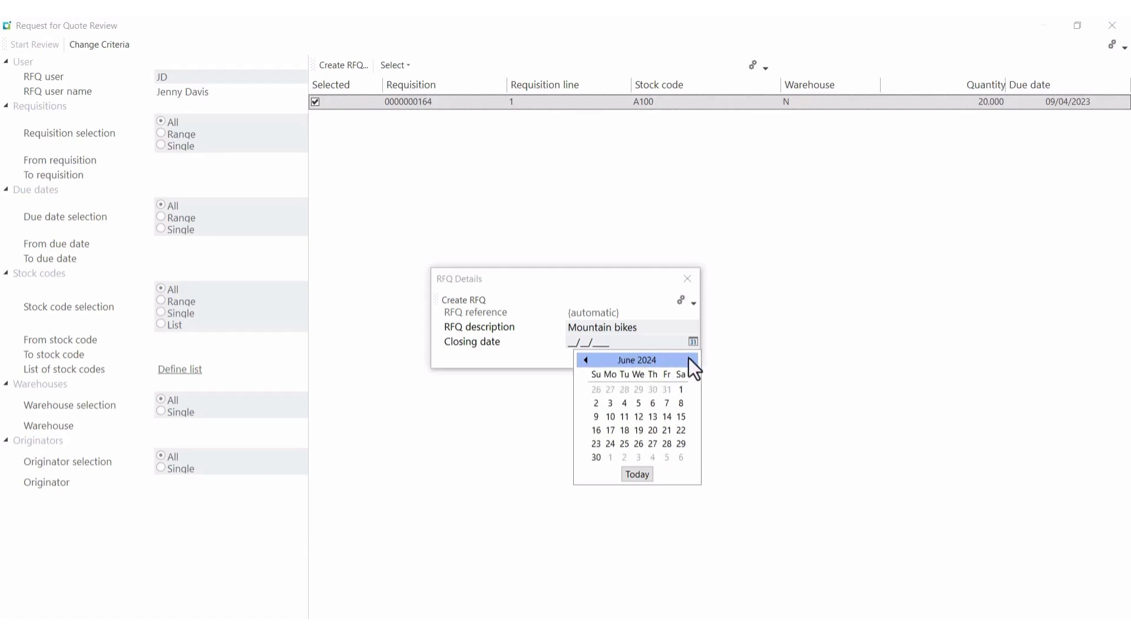
{"action": "left_click", "coordinate": [610, 403]}
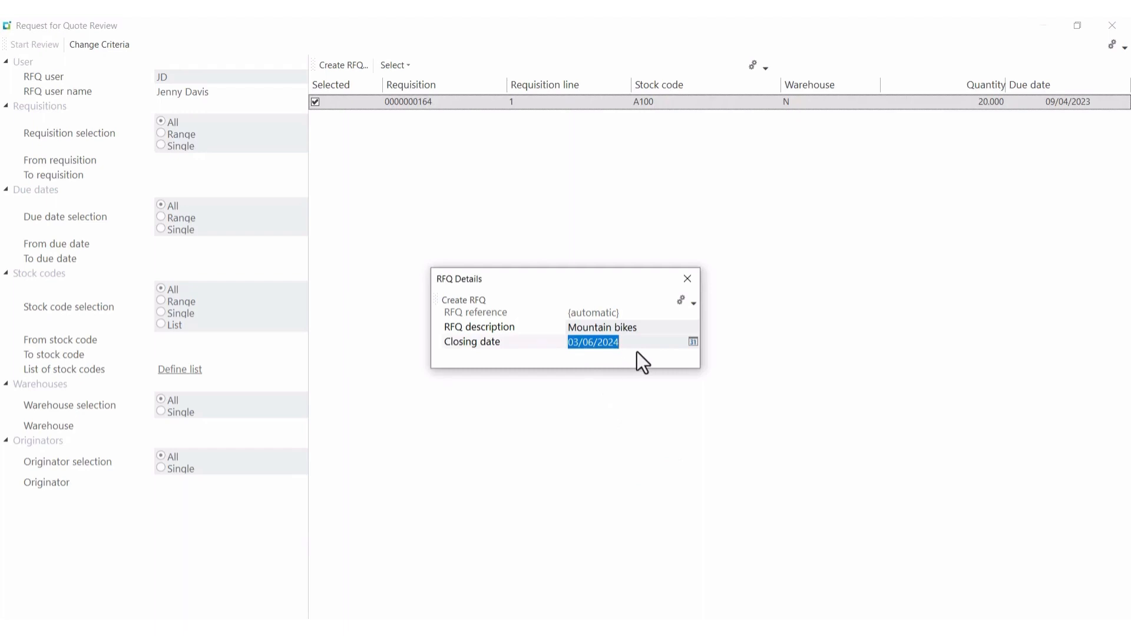
- Create the "Mountain bikes" RFQ from the entered details and close the Request for Quote Review window
{"action": "left_click", "coordinate": [478, 303]}
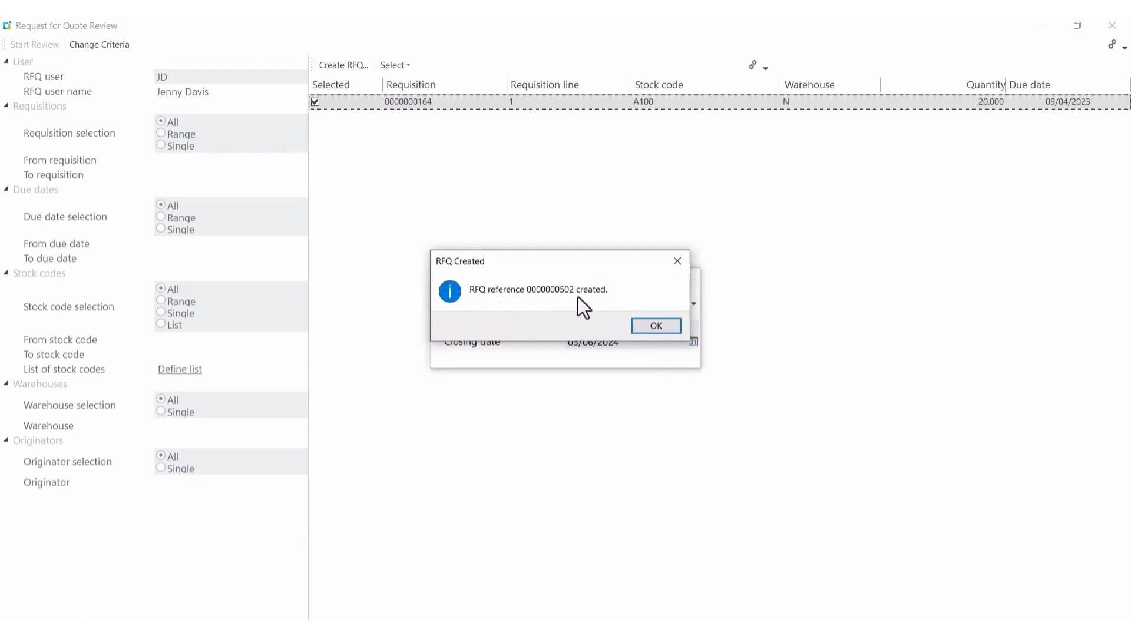
{"action": "left_click", "coordinate": [657, 330]}
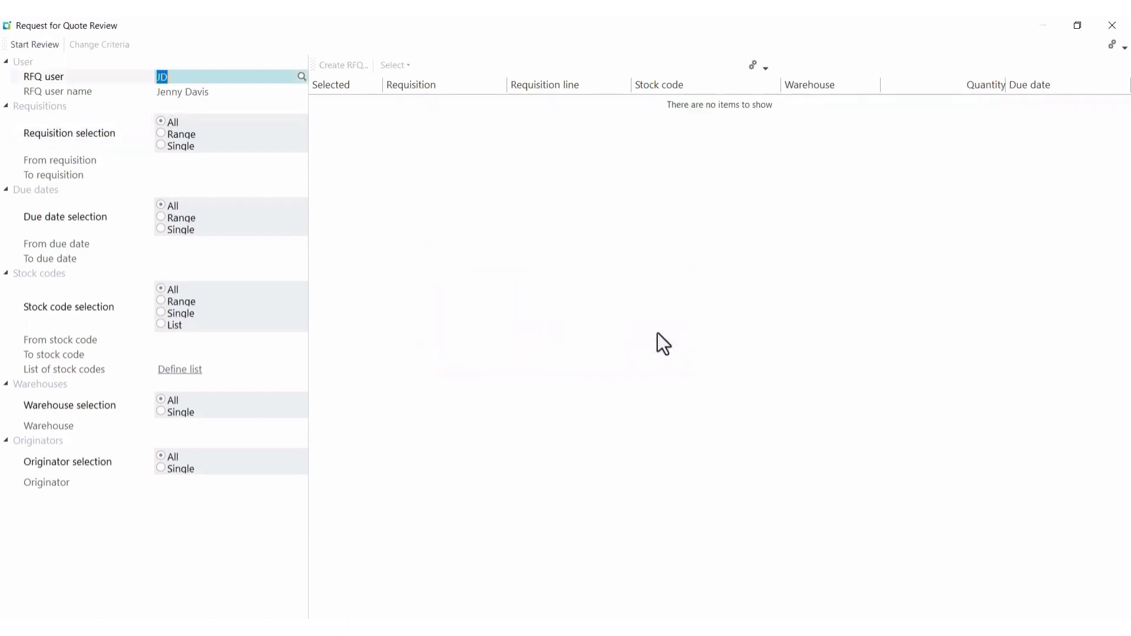
{"action": "left_click", "coordinate": [1115, 28]}
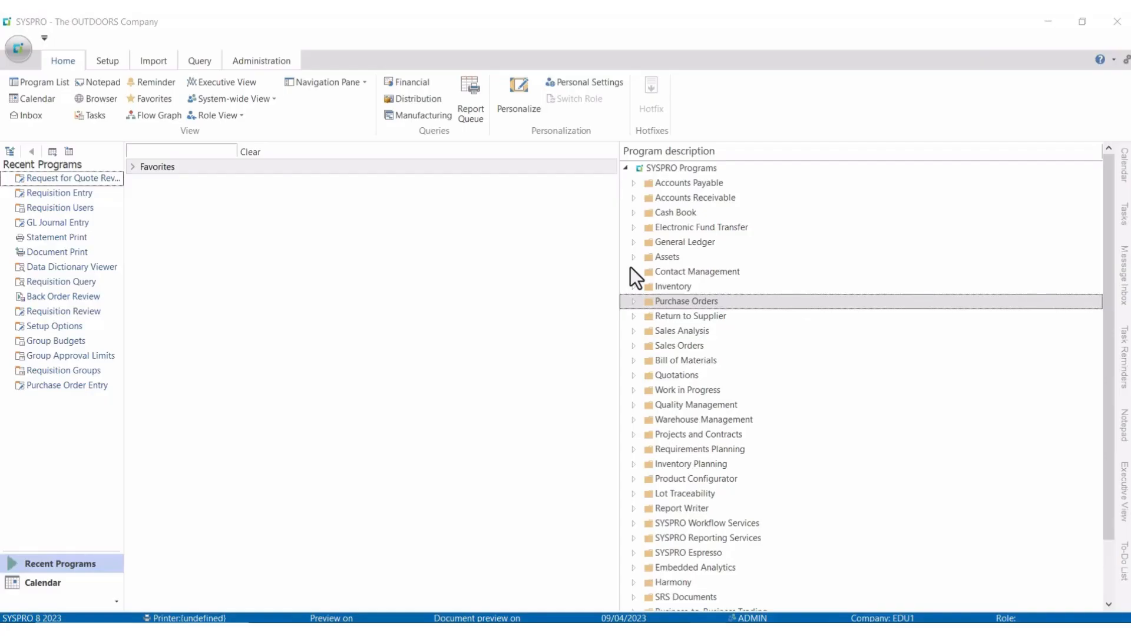
- Open Request for Quote Maintenance from the Purchase Orders programs, maximize it and load RFQ reference 502
{"action": "left_click", "coordinate": [631, 301]}
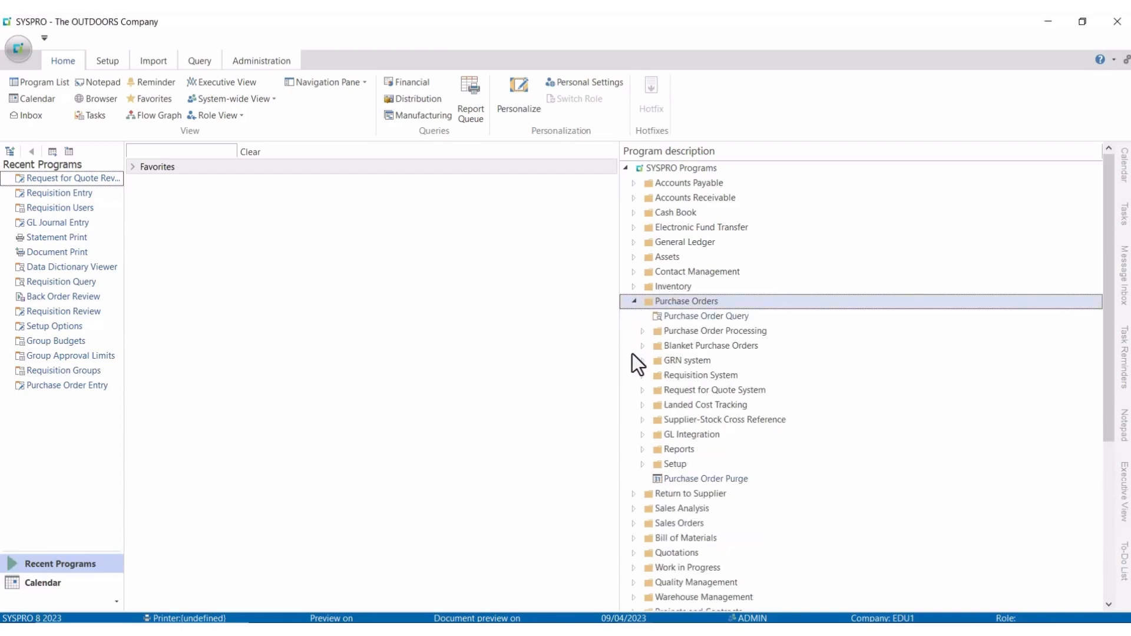
{"action": "left_click", "coordinate": [642, 394]}
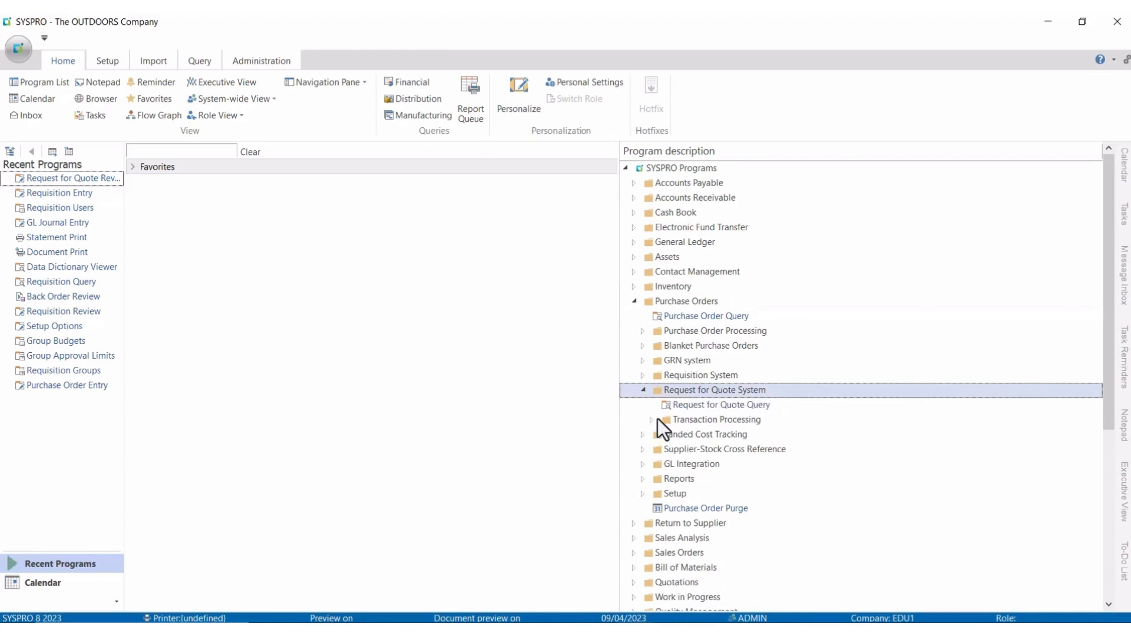
{"action": "left_click", "coordinate": [658, 419]}
{"action": "left_click", "coordinate": [652, 419]}
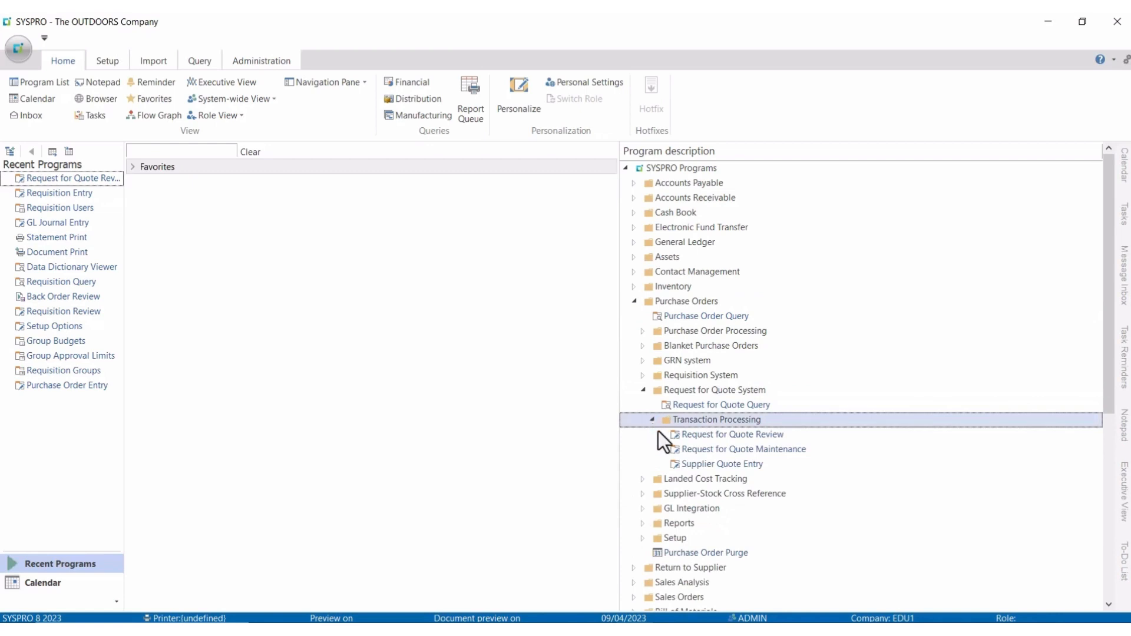
{"action": "double_click", "coordinate": [773, 450]}
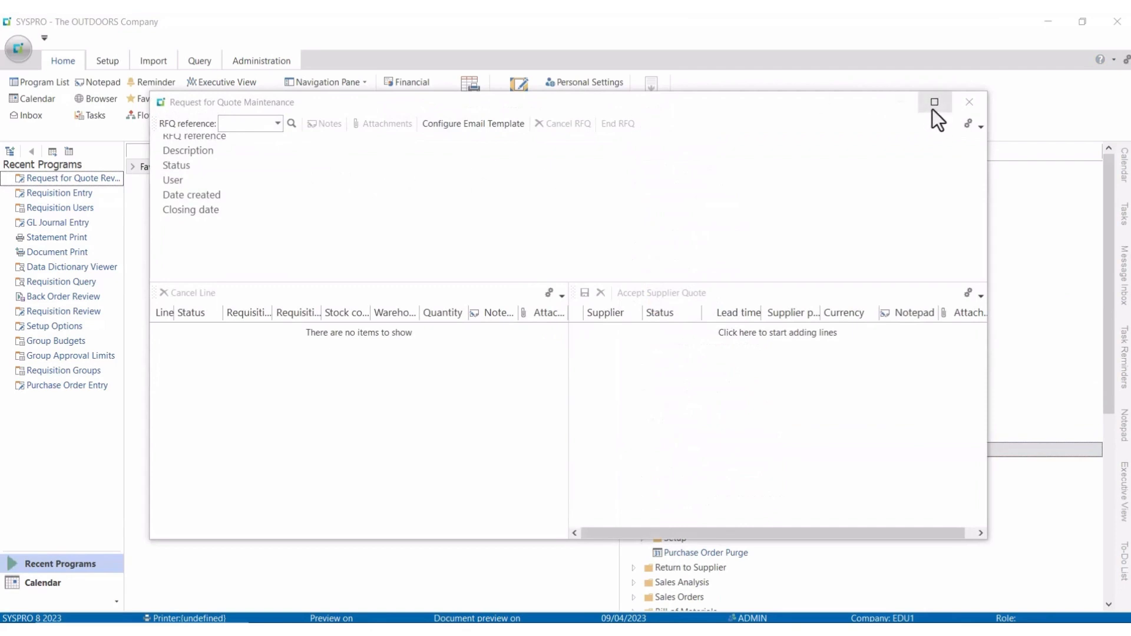
{"action": "left_click", "coordinate": [932, 110]}
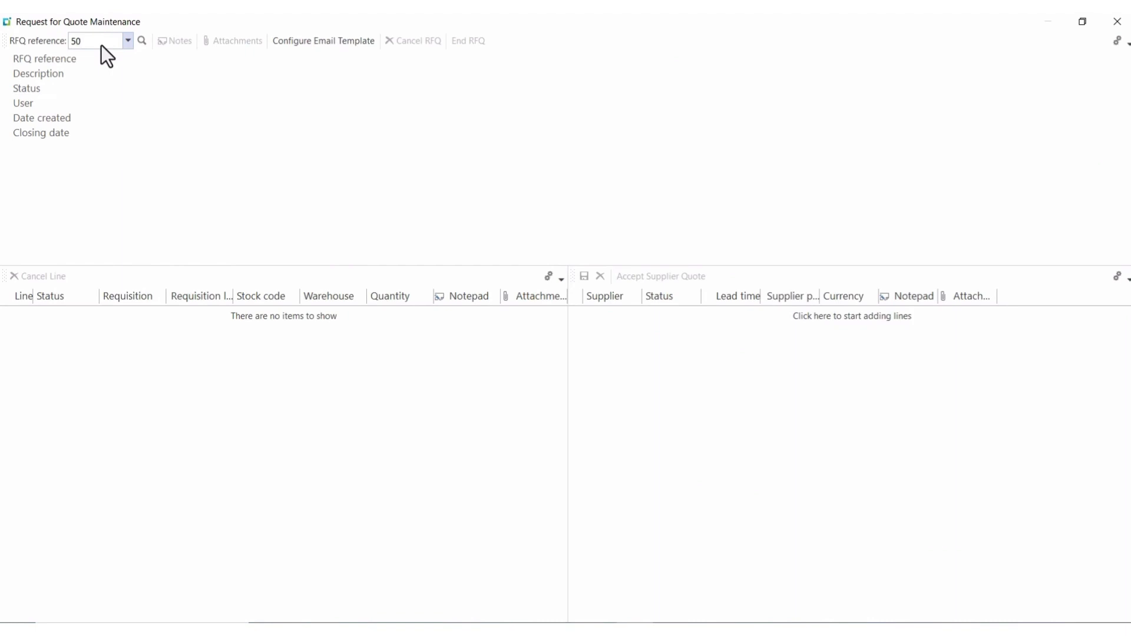
{"action": "key", "text": "Return"}
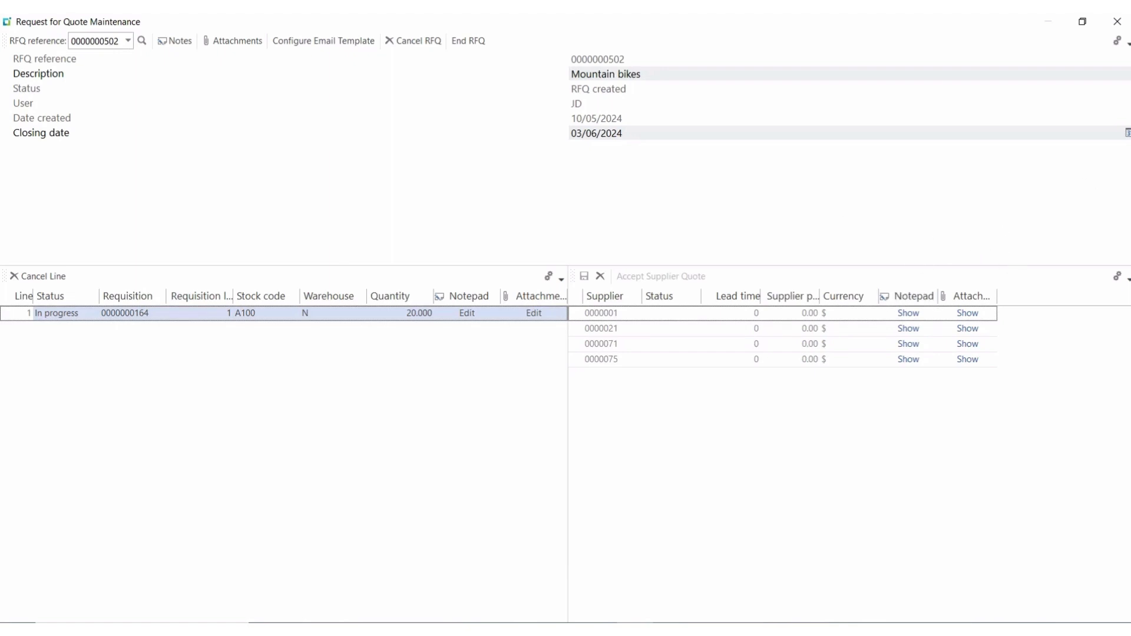
- Set the RFQ's closing date to 05/06/2024, add supplier 0000002 to its supplier list and save the supplier changes
{"action": "left_click", "coordinate": [1127, 133]}
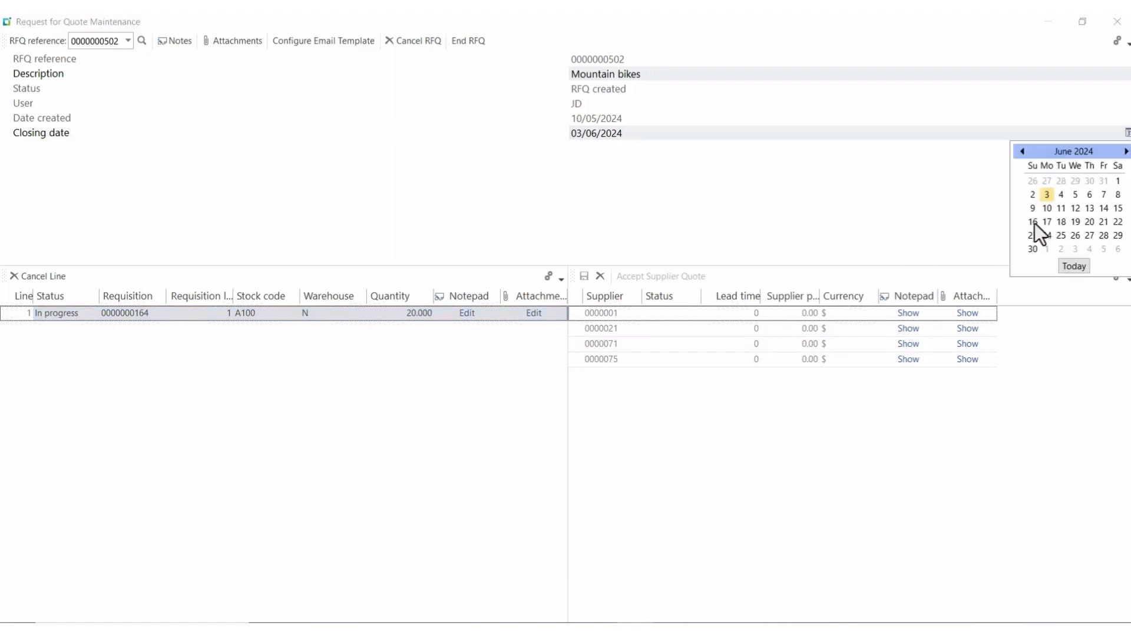
{"action": "left_click", "coordinate": [1076, 195]}
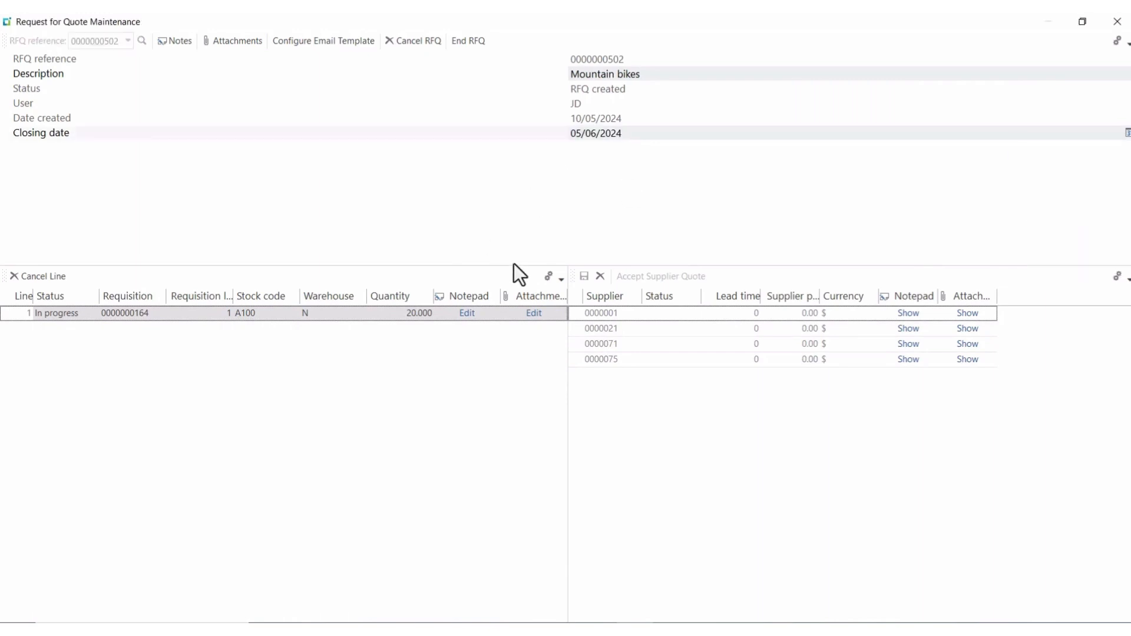
{"action": "left_click", "coordinate": [611, 344]}
{"action": "left_click", "coordinate": [610, 376]}
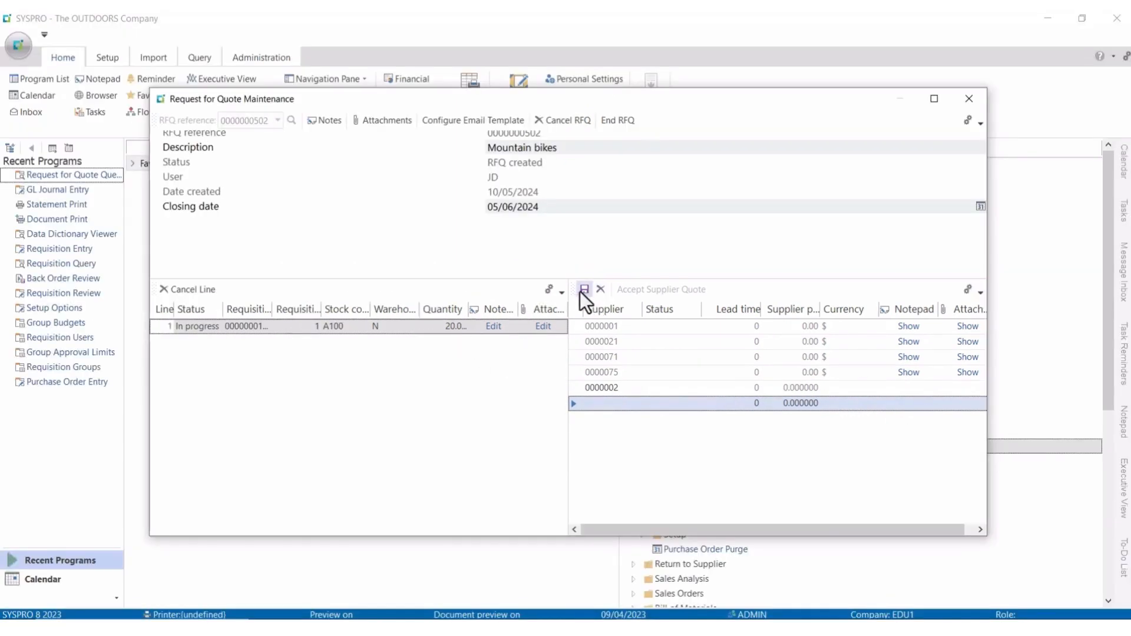
{"action": "left_click", "coordinate": [583, 289]}
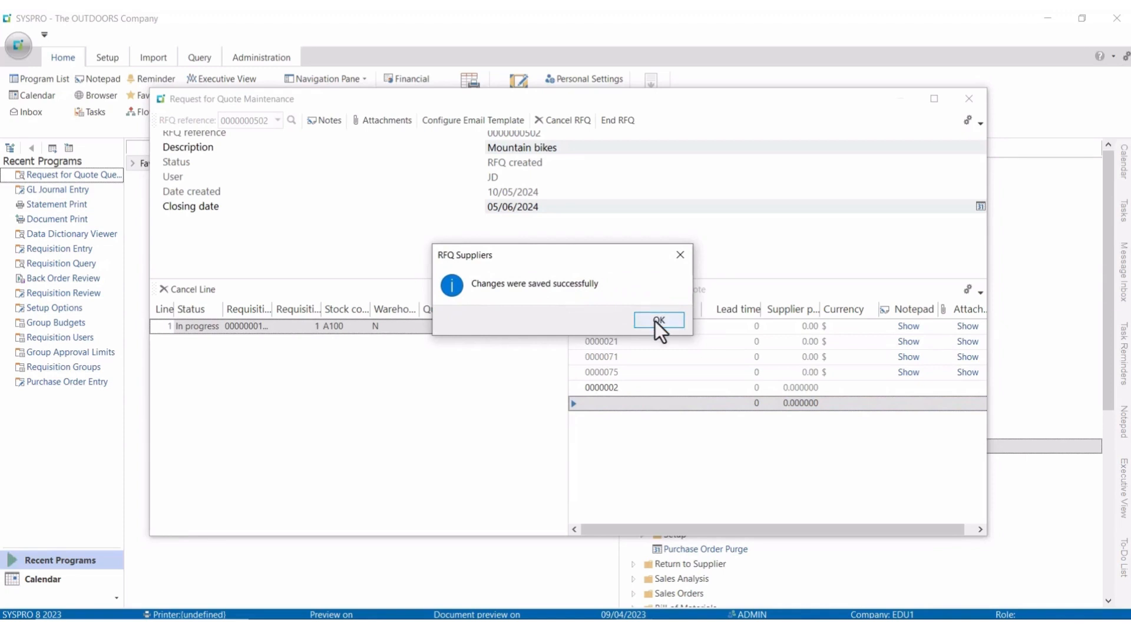
{"action": "left_click", "coordinate": [657, 320]}
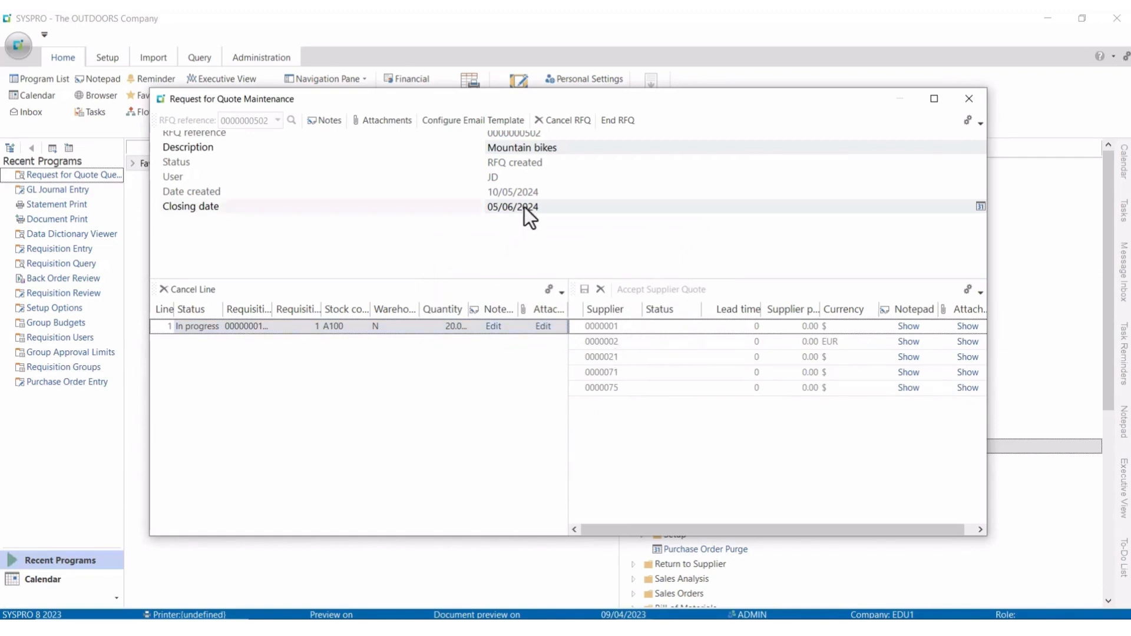
- End the "Mountain bikes" RFQ with the supplier selection at All and close Request for Quote Maintenance
{"action": "left_click", "coordinate": [629, 123]}
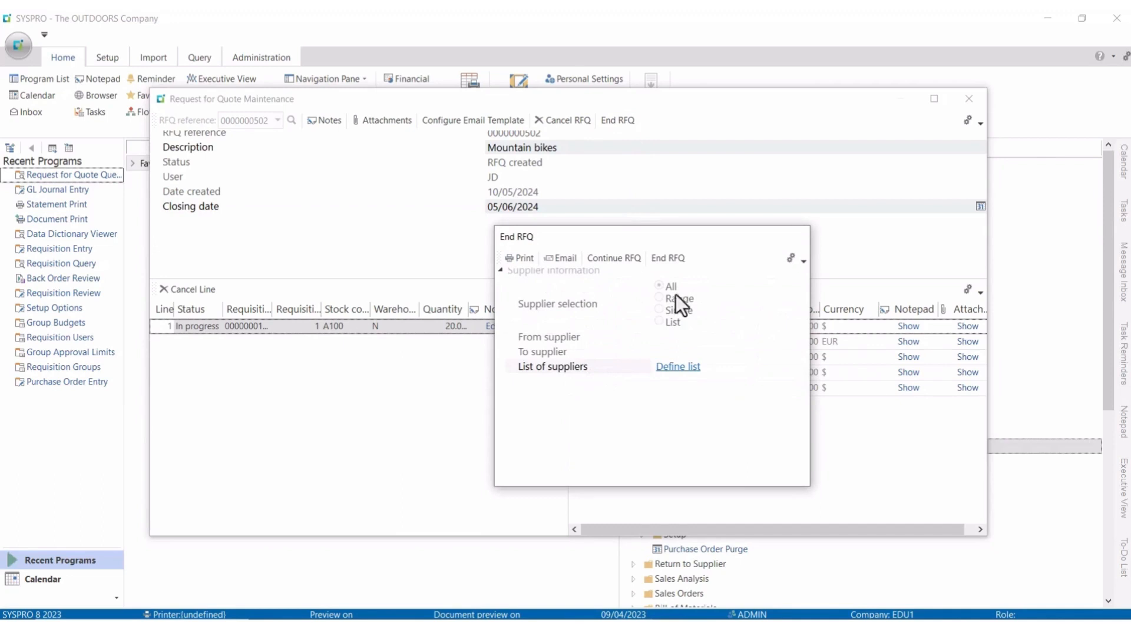
{"action": "left_click", "coordinate": [666, 260]}
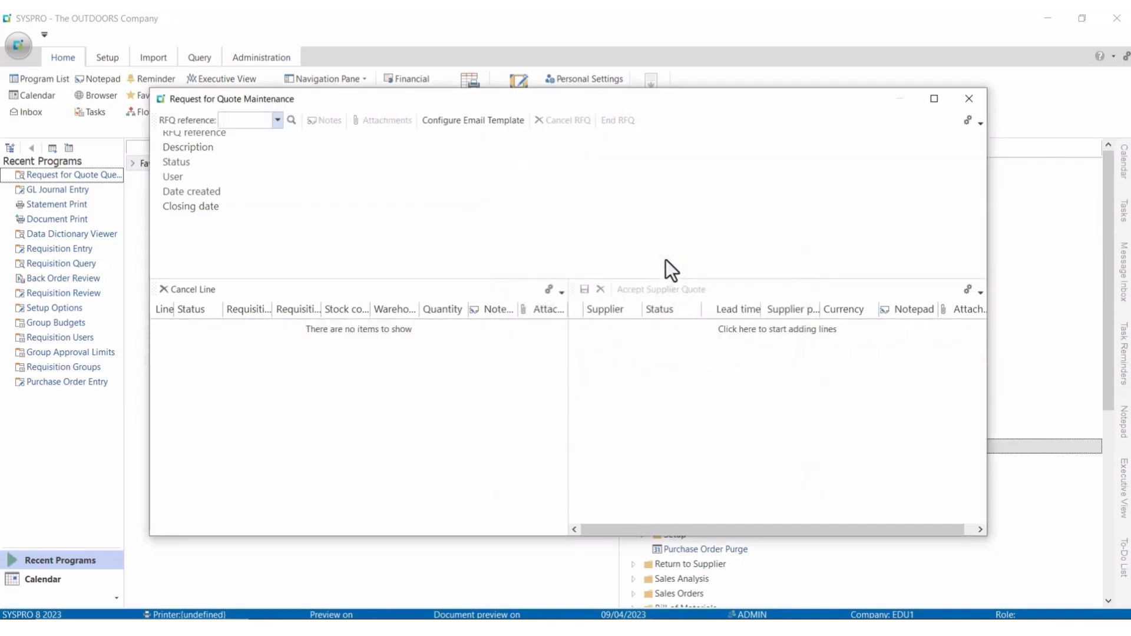
{"action": "left_click", "coordinate": [968, 99]}
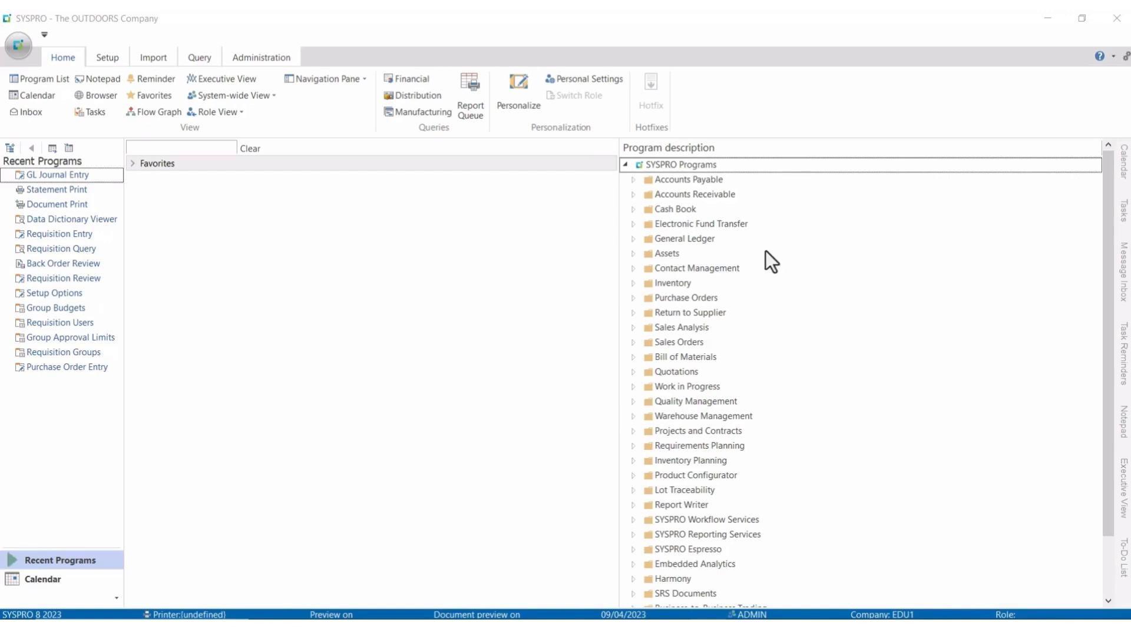
- Look up RFQ reference 502 in a maximized Request for Quote Query, review its line and suppliers, and close the query
{"action": "left_click", "coordinate": [633, 299]}
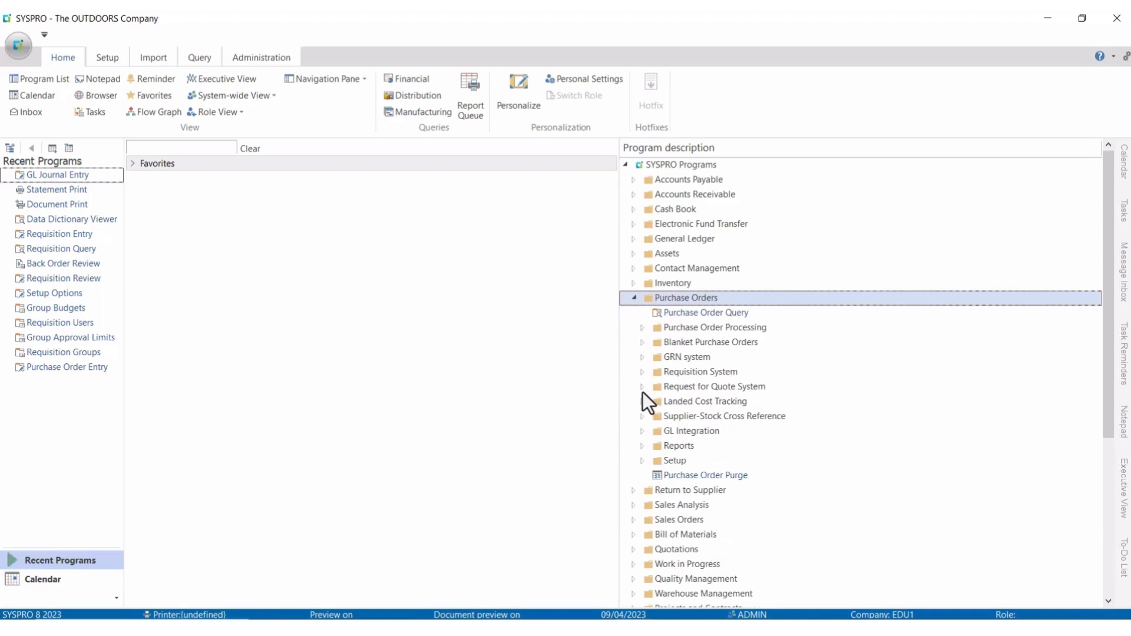
{"action": "left_click", "coordinate": [641, 388]}
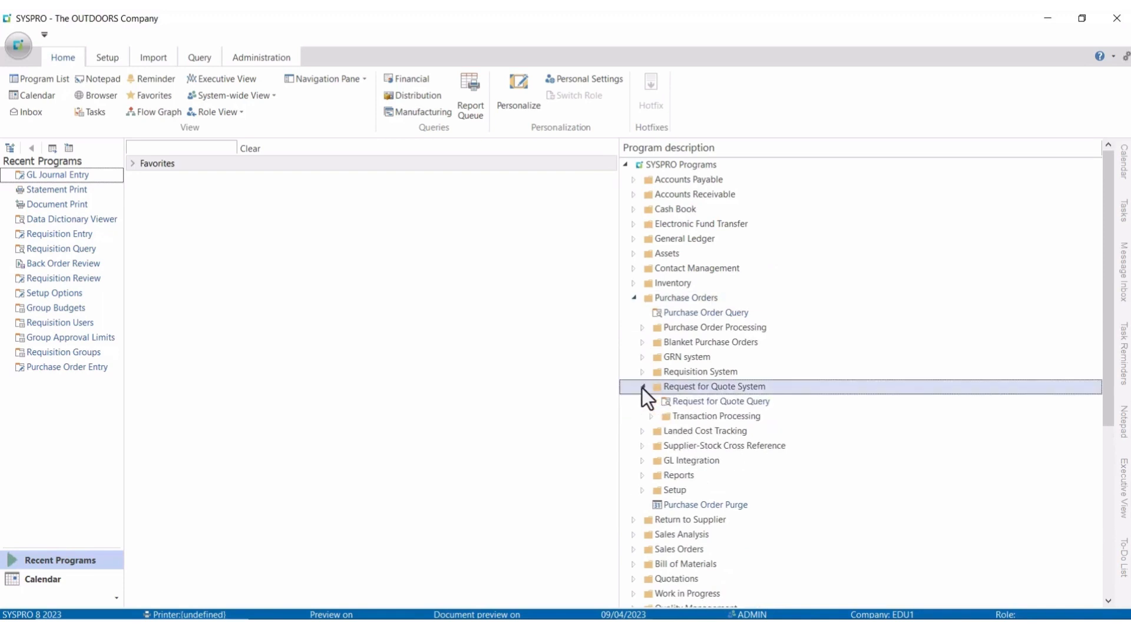
{"action": "left_click", "coordinate": [731, 405]}
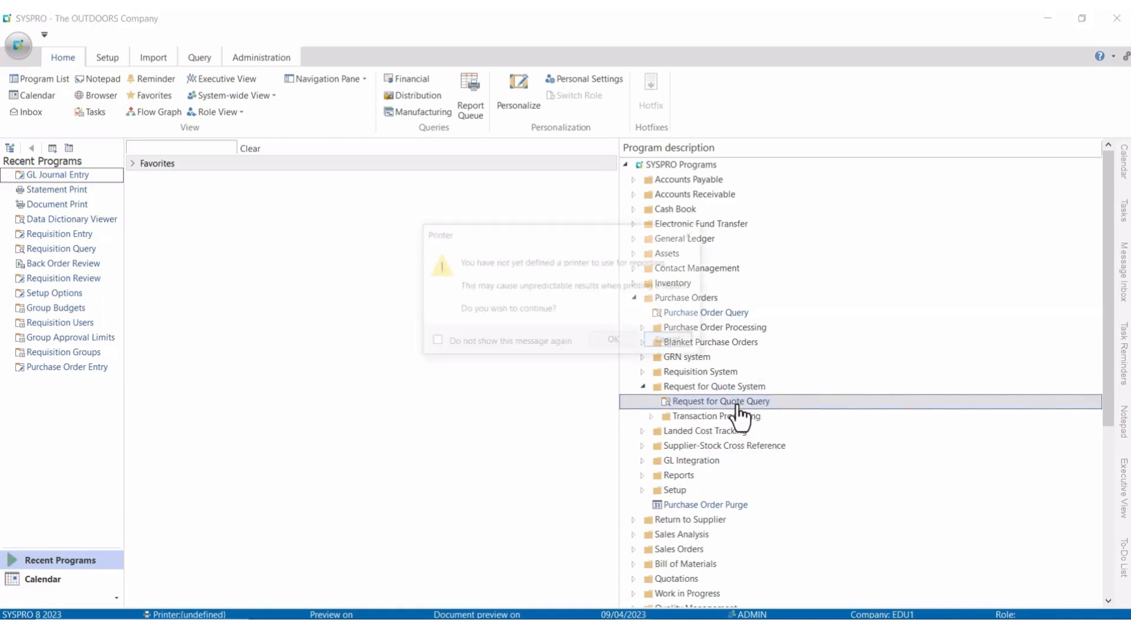
{"action": "left_click", "coordinate": [613, 345]}
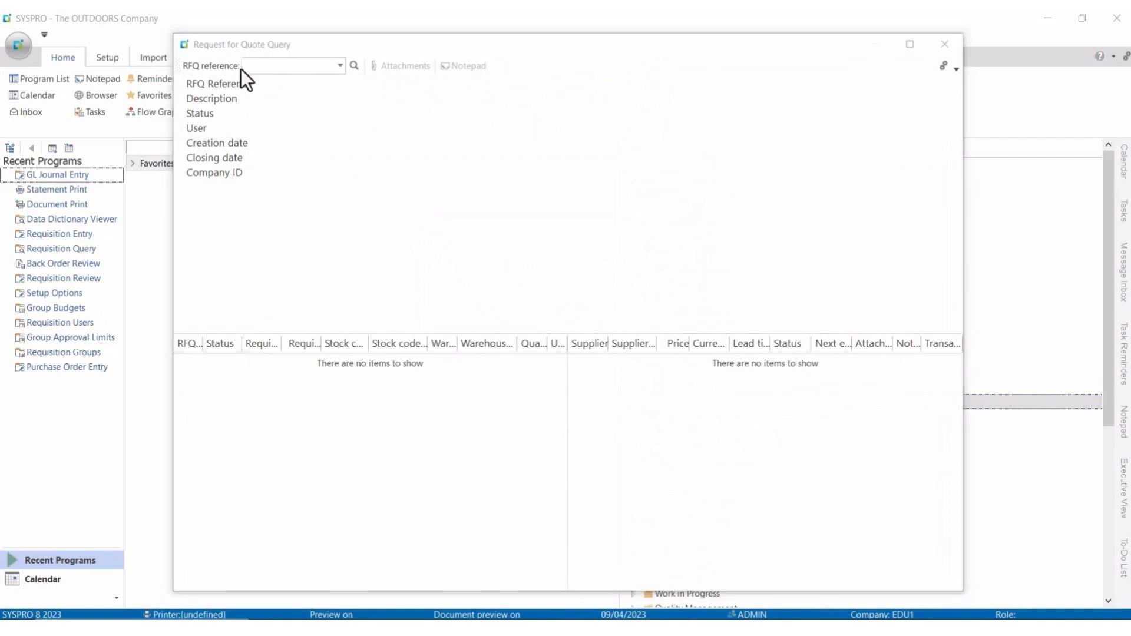
{"action": "left_click", "coordinate": [906, 51]}
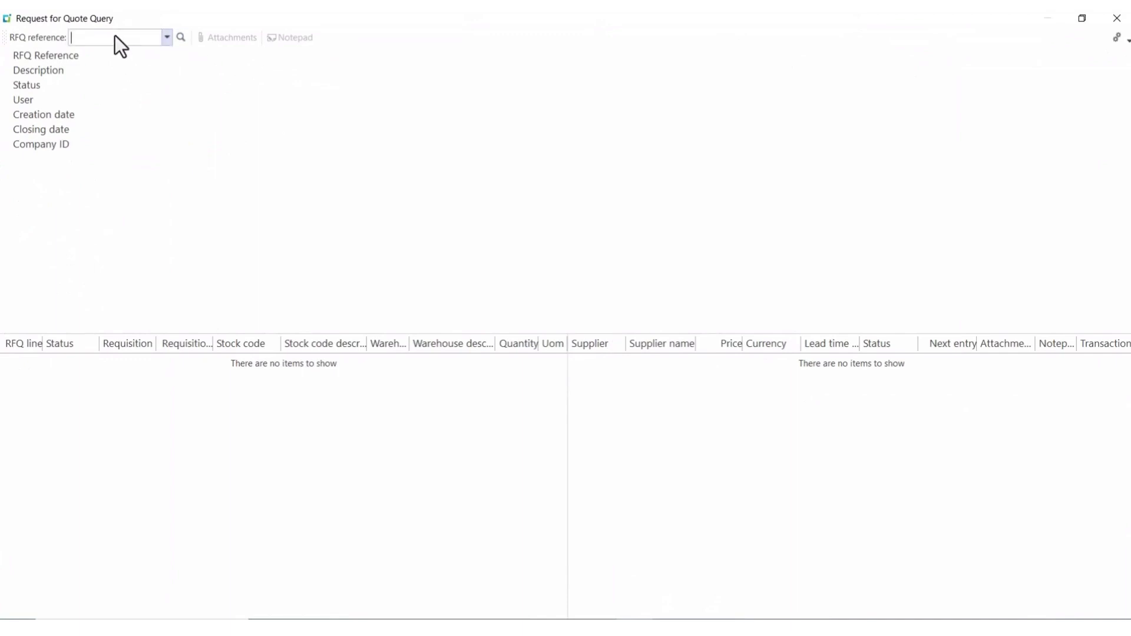
{"action": "type", "text": "502"}
{"action": "key", "text": "Return"}
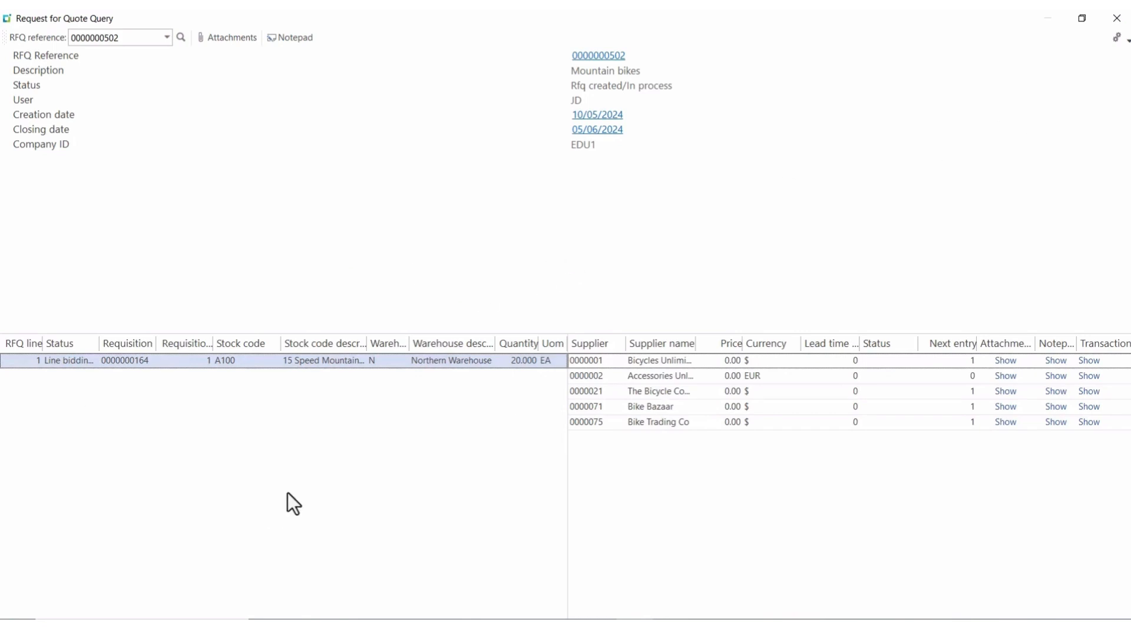
{"action": "left_click", "coordinate": [1116, 18]}
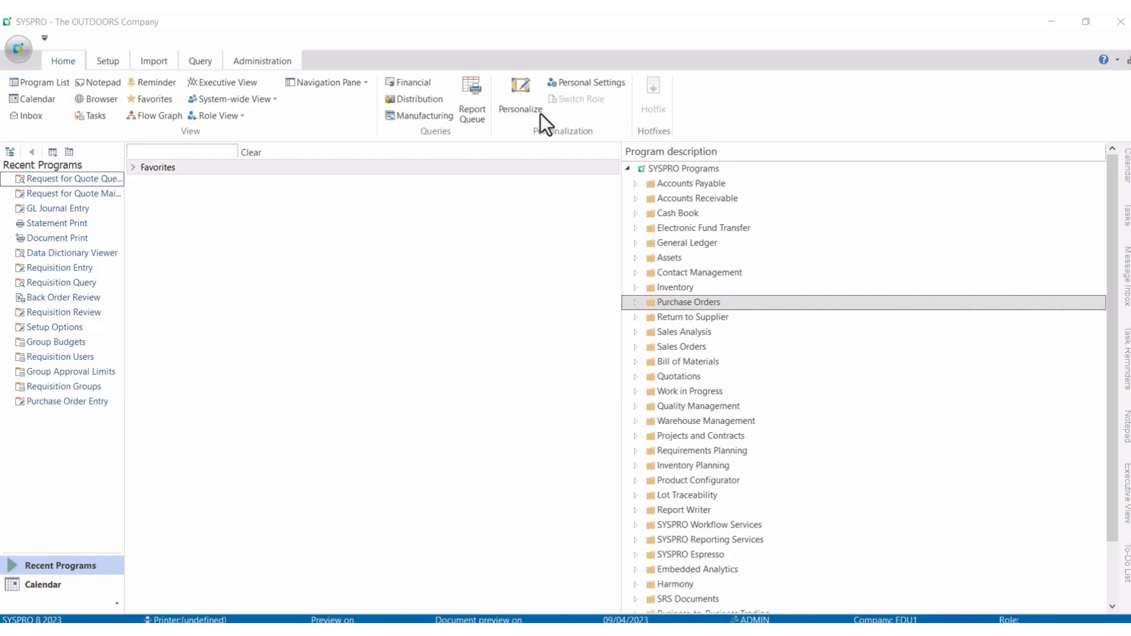
- Open Supplier Quote Entry for supplier 0000001 and select the open "Mountain bikes" RFQ
{"action": "left_click", "coordinate": [635, 302]}
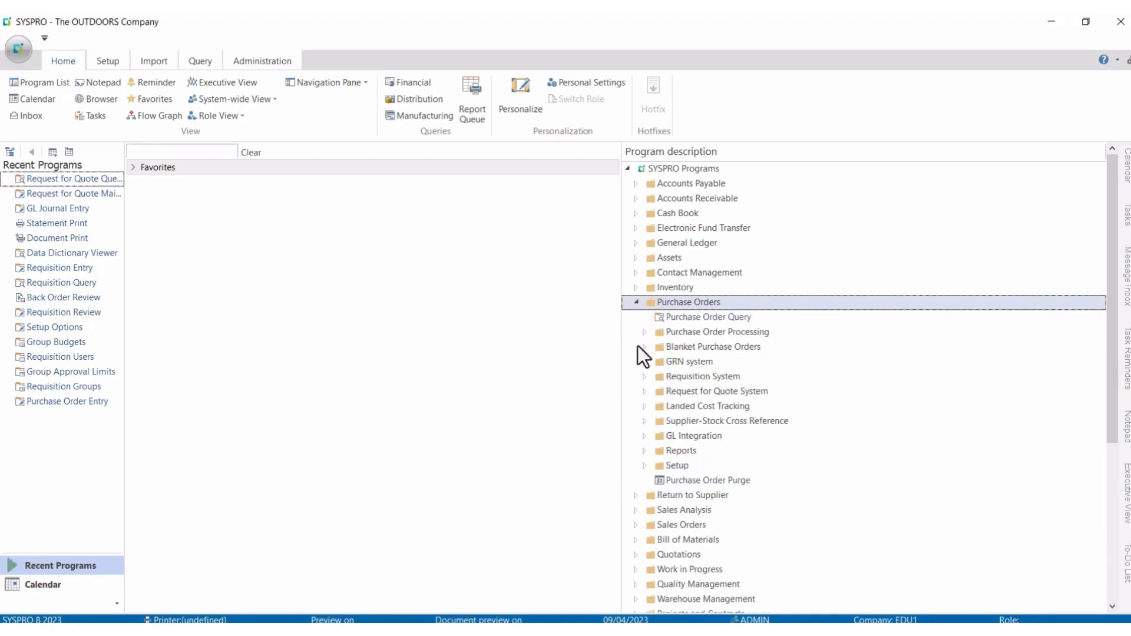
{"action": "left_click", "coordinate": [643, 393]}
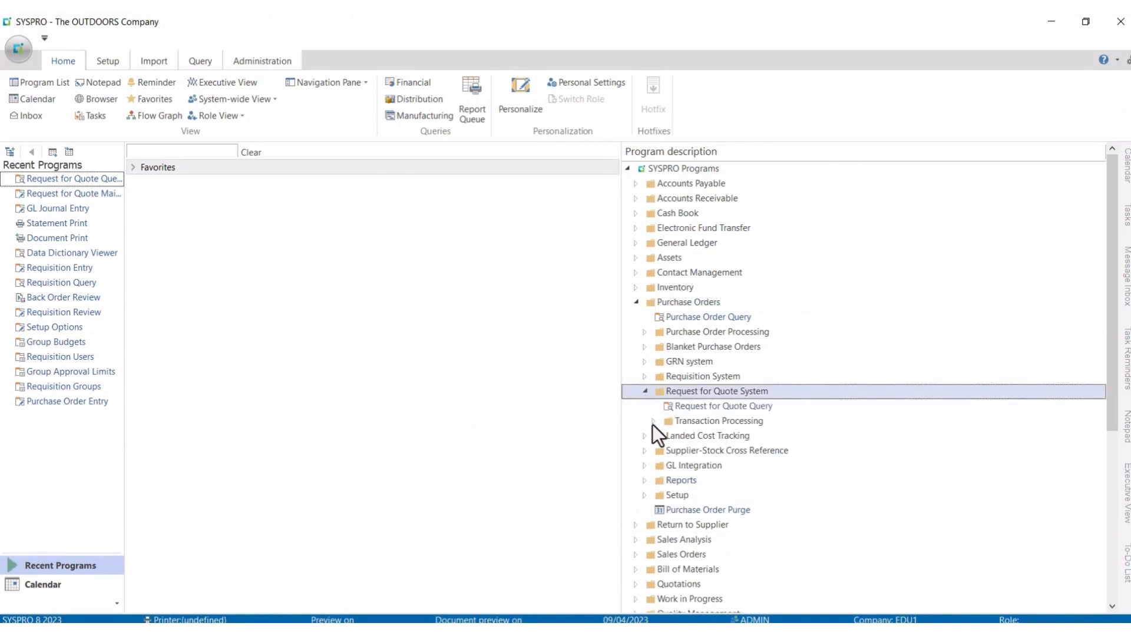
{"action": "left_click", "coordinate": [653, 423]}
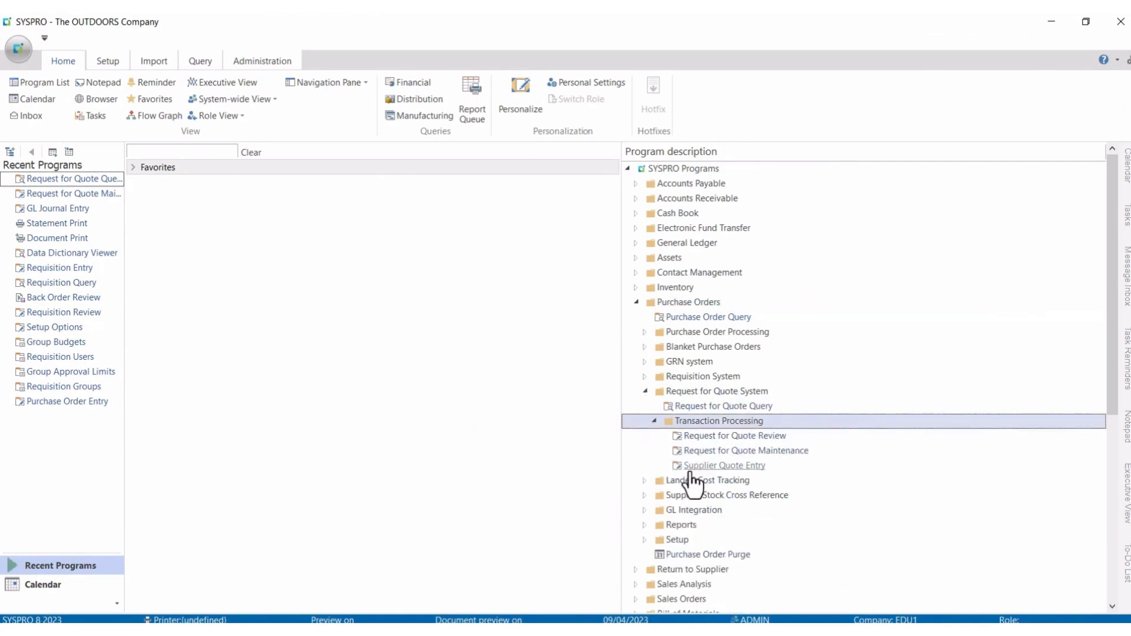
{"action": "left_click", "coordinate": [719, 472]}
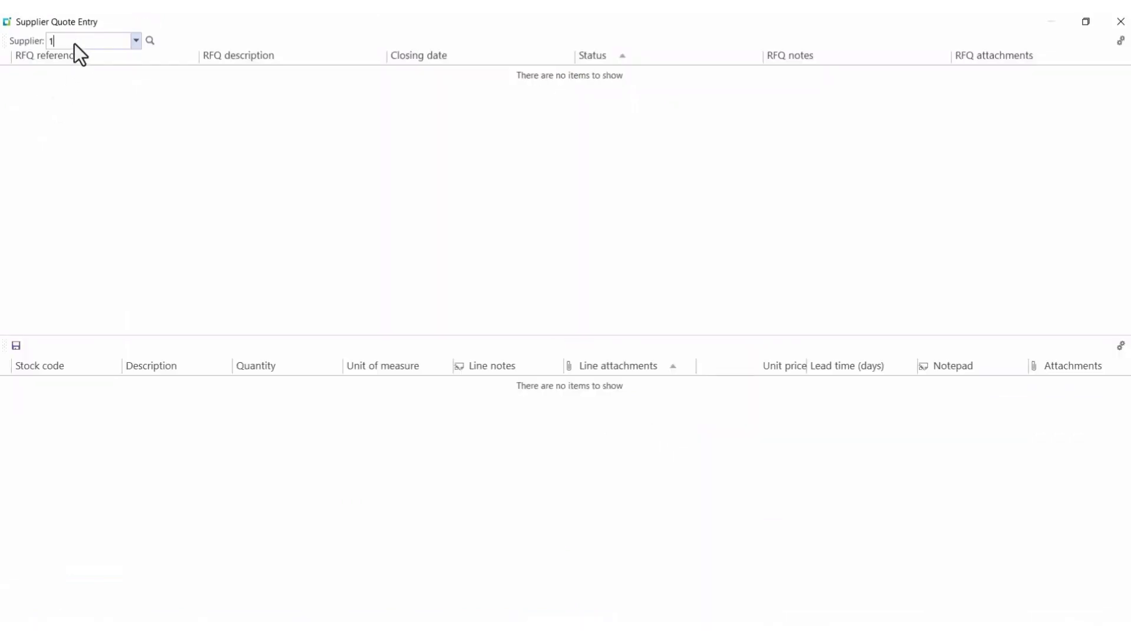
{"action": "type", "text": "1"}
{"action": "key", "text": "Tab"}
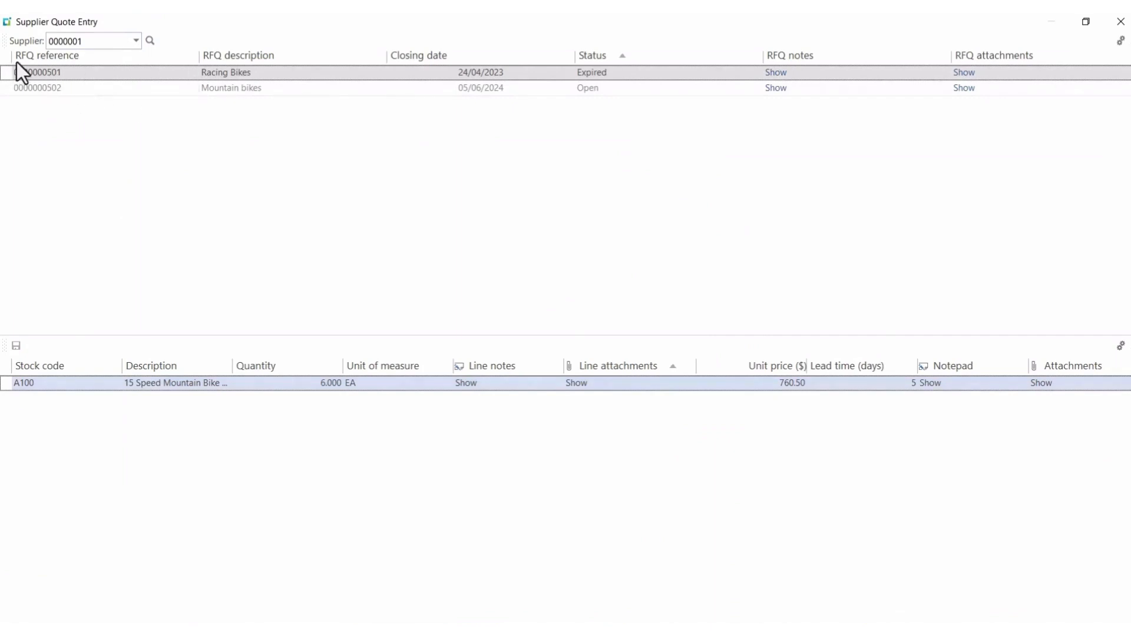
{"action": "left_click", "coordinate": [62, 93]}
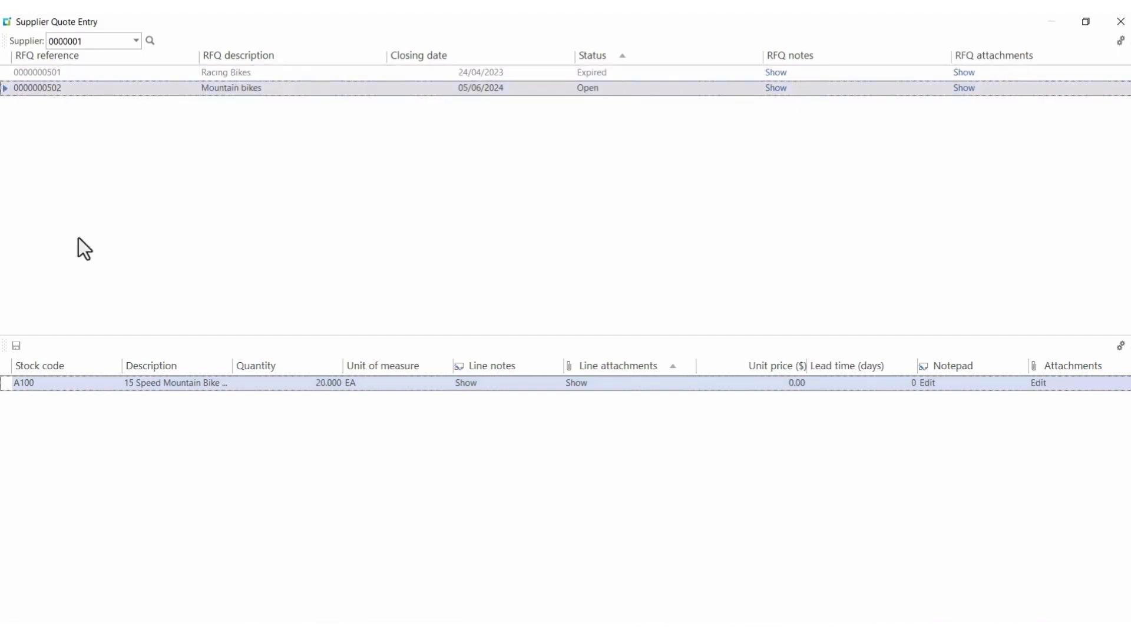
- Enter a unit price of 780 and a lead time of 10 days for A100, save the quote and close Supplier Quote Entry
{"action": "left_click", "coordinate": [49, 383]}
{"action": "key", "text": "Tab"}
{"action": "key", "text": "Tab"}
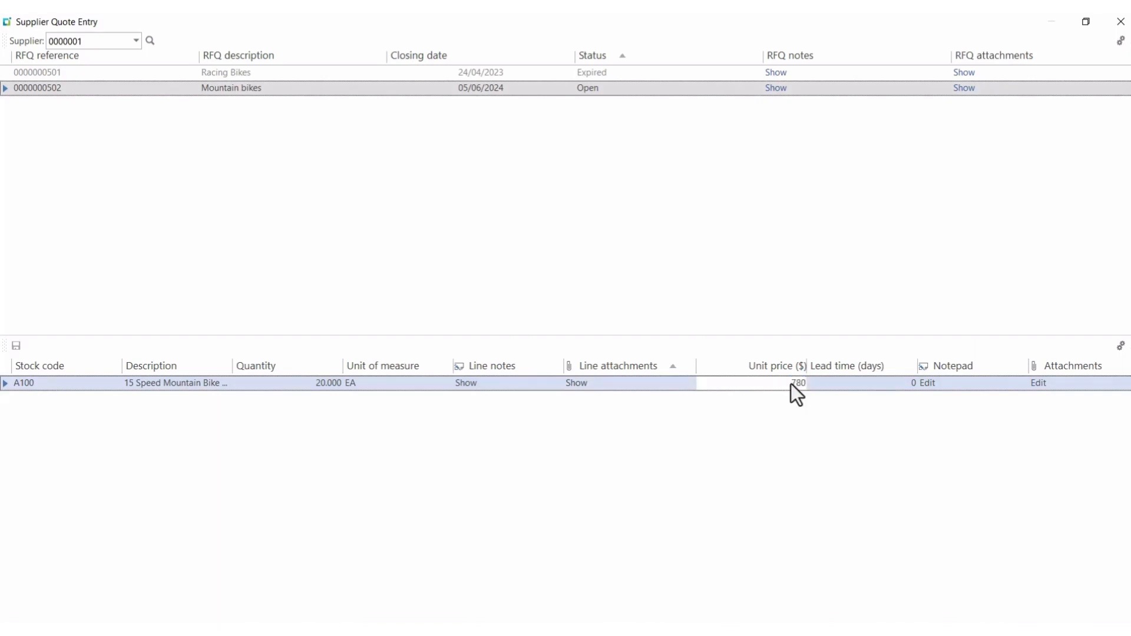
{"action": "key", "text": "Tab"}
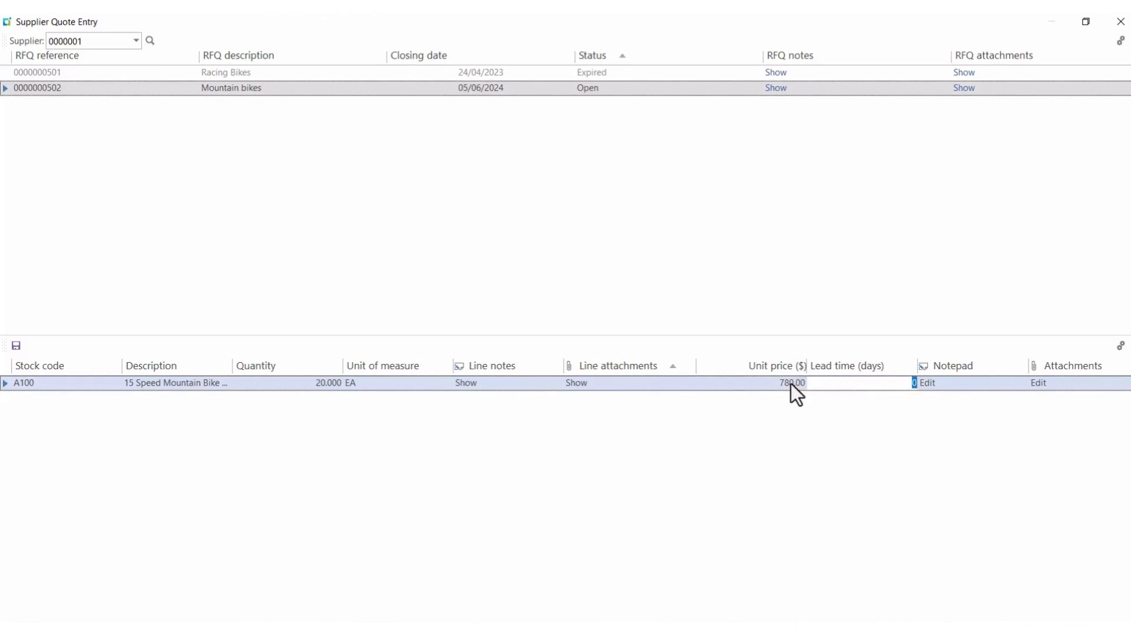
{"action": "type", "text": "10"}
{"action": "left_click", "coordinate": [19, 348]}
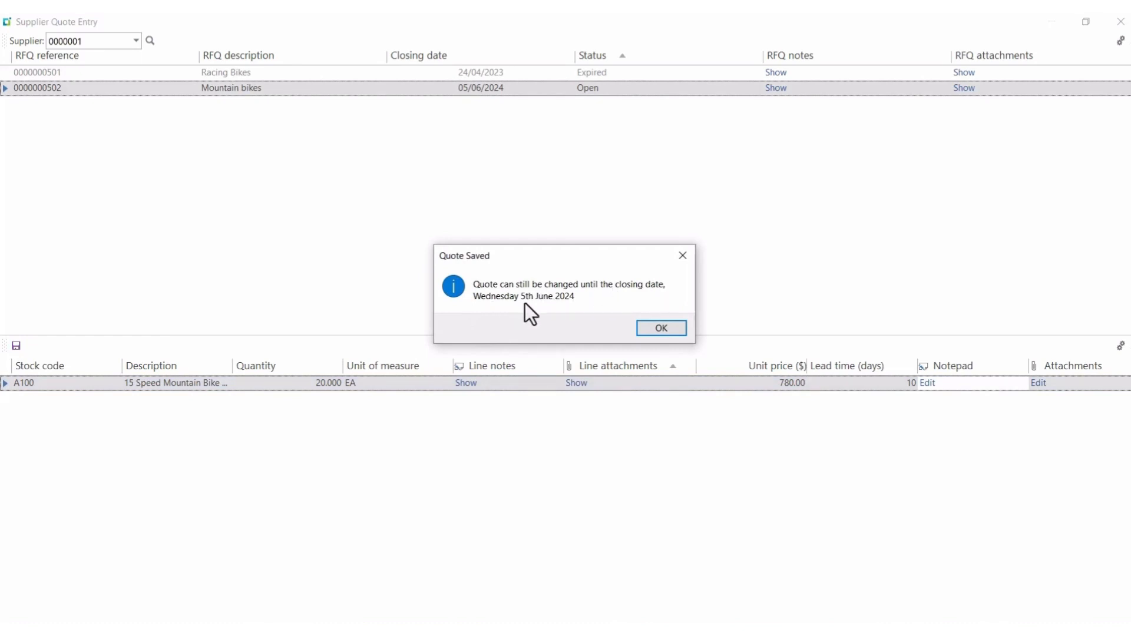
{"action": "left_click", "coordinate": [668, 331]}
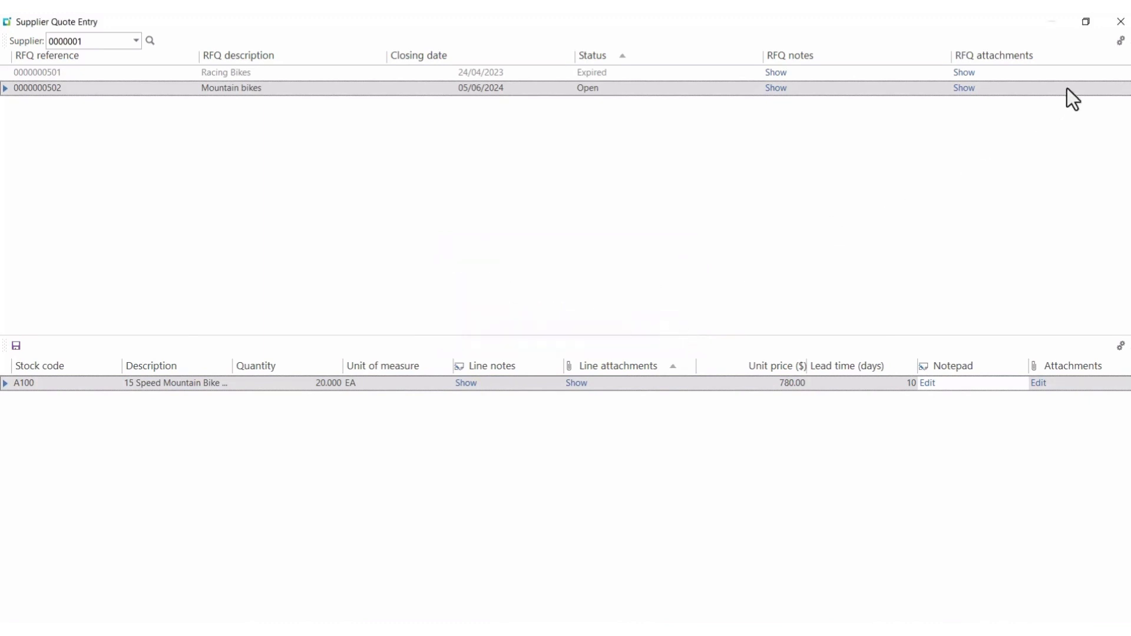
{"action": "left_click", "coordinate": [1121, 23]}
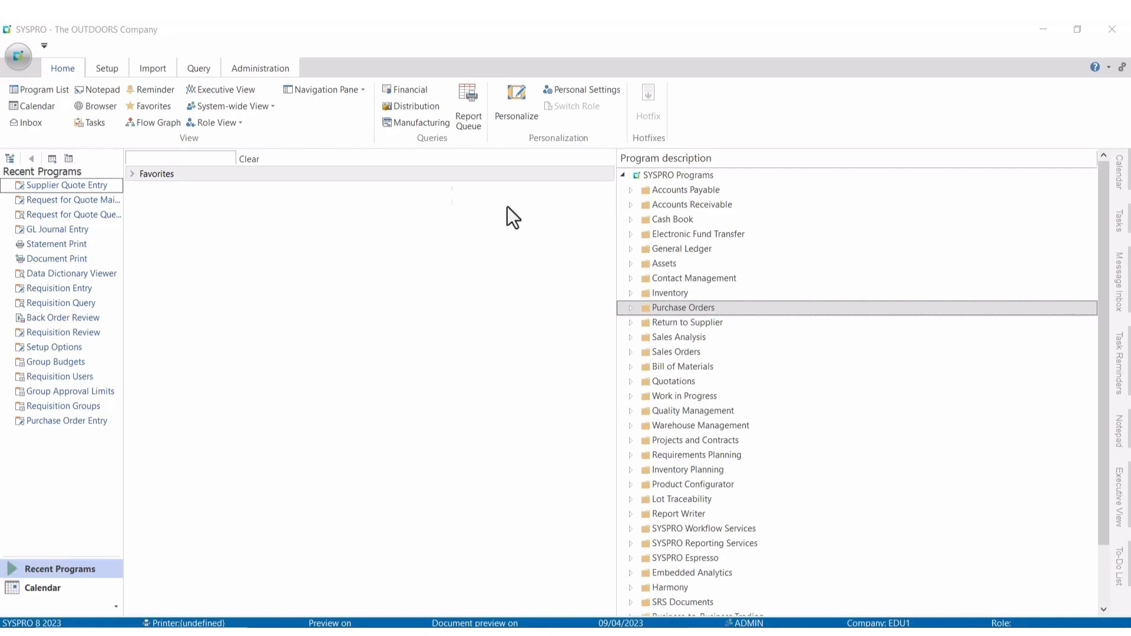
- Open Request for Quote Maintenance from the Request for Quote System's transaction processing programs under Purchase Orders
{"action": "left_click", "coordinate": [627, 308]}
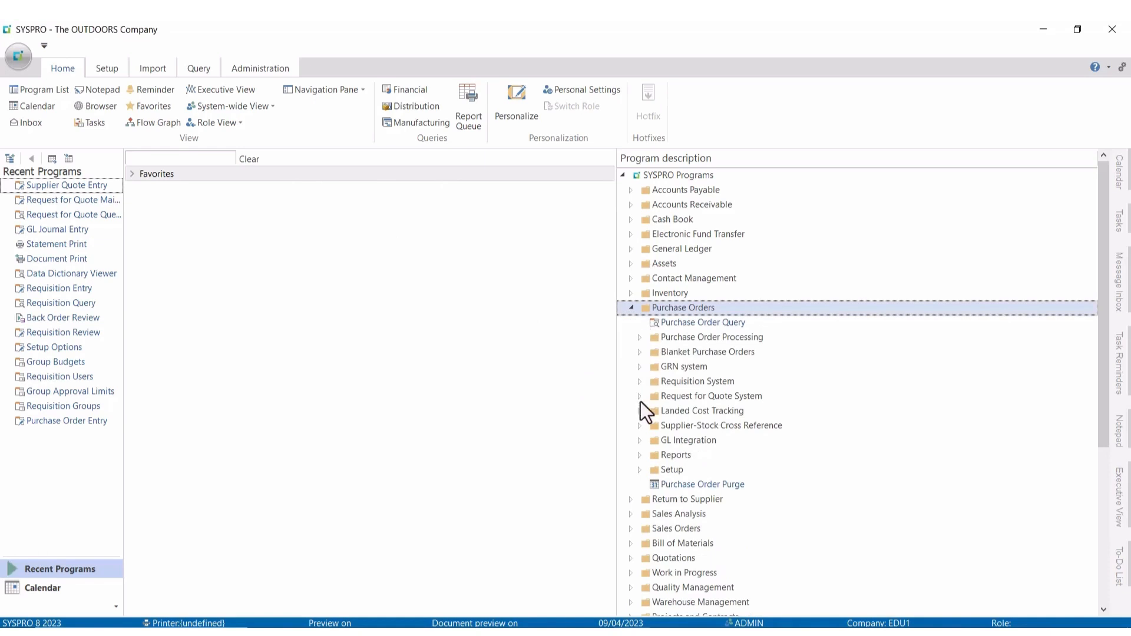
{"action": "left_click", "coordinate": [641, 401]}
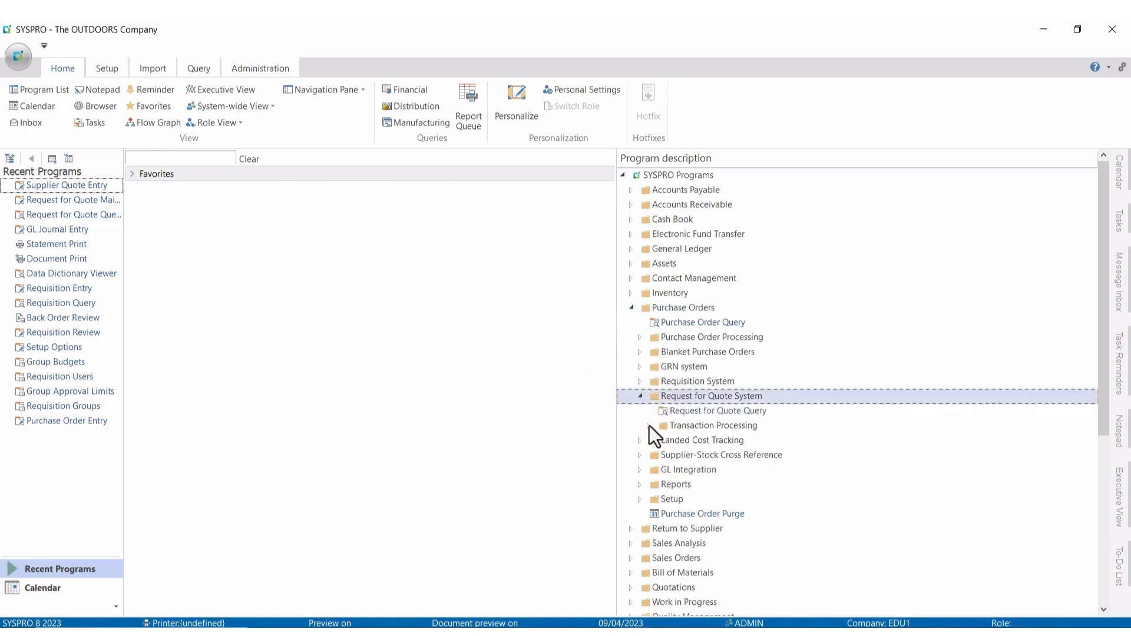
{"action": "left_click", "coordinate": [649, 426]}
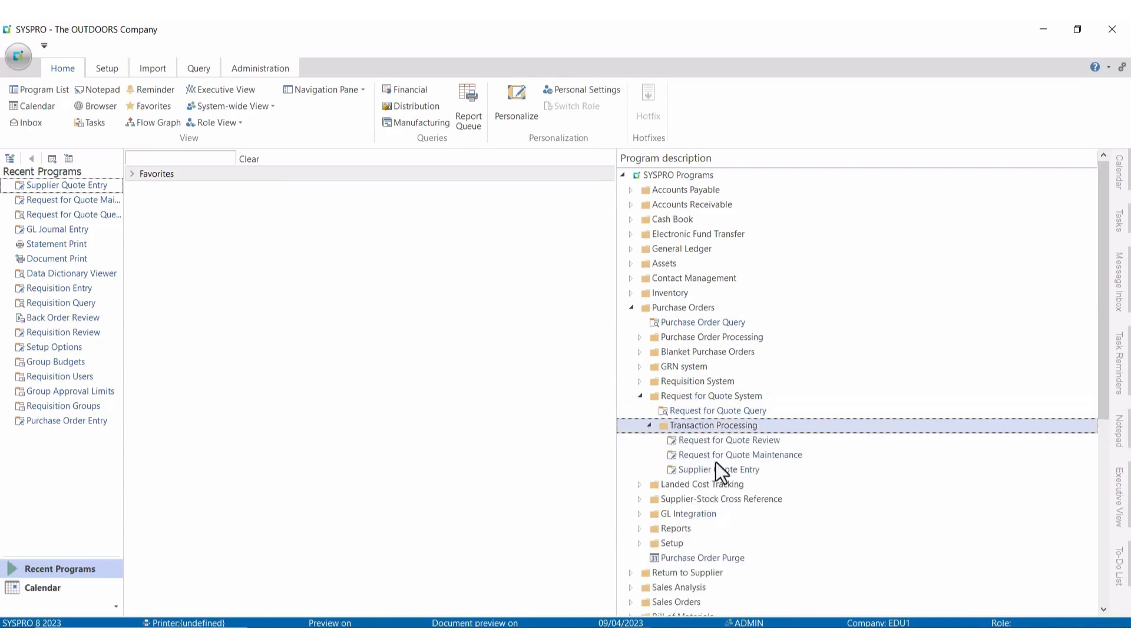
{"action": "double_click", "coordinate": [702, 455]}
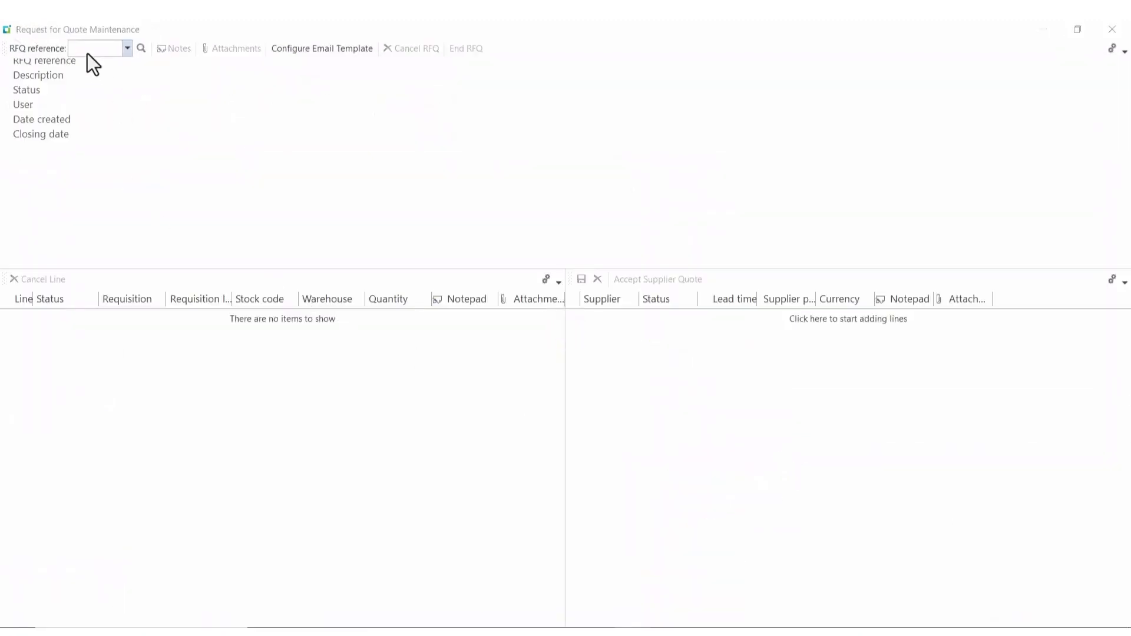
- Load RFQ reference 502, accept the quote from supplier 0000001 for the A100 line, and acknowledge the save message
{"action": "left_click", "coordinate": [84, 46]}
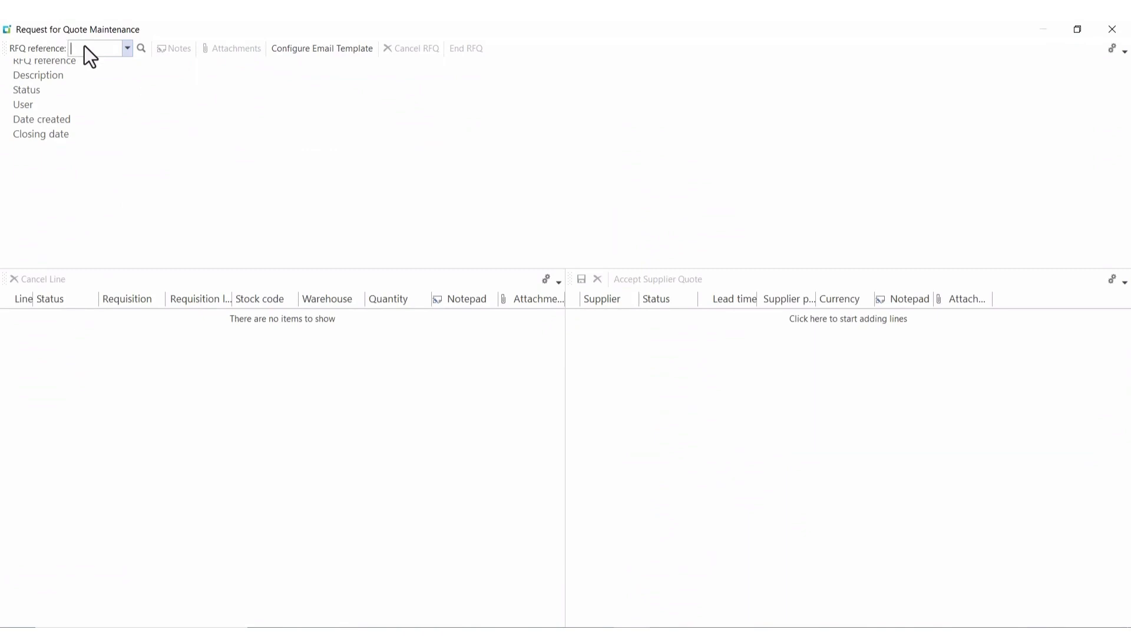
{"action": "type", "text": "502"}
{"action": "key", "text": "Return"}
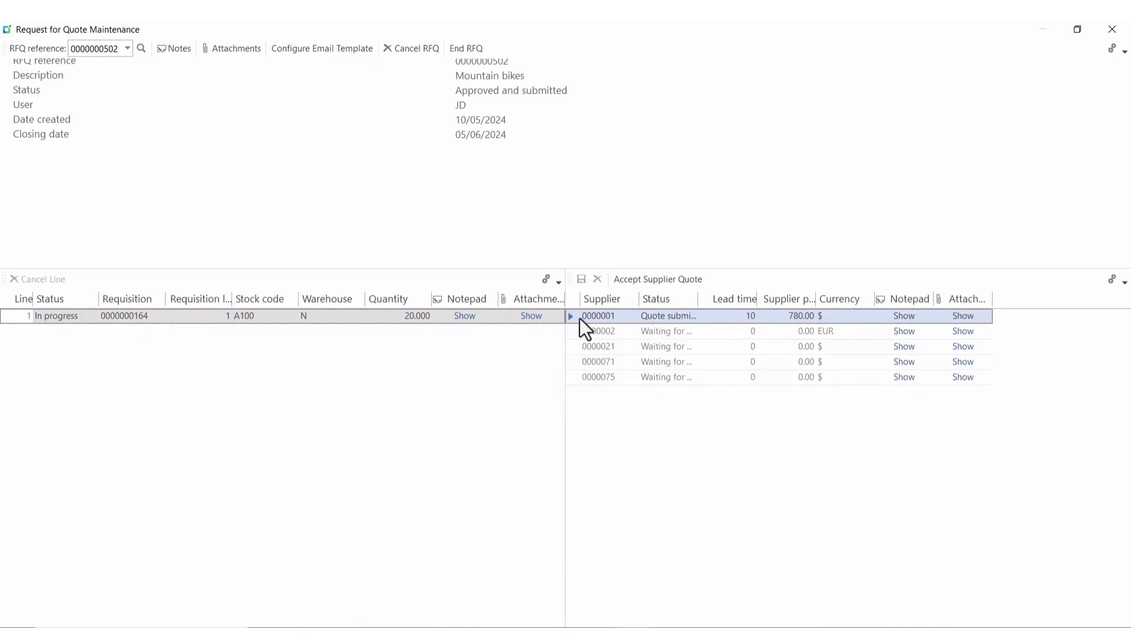
{"action": "left_click", "coordinate": [660, 281]}
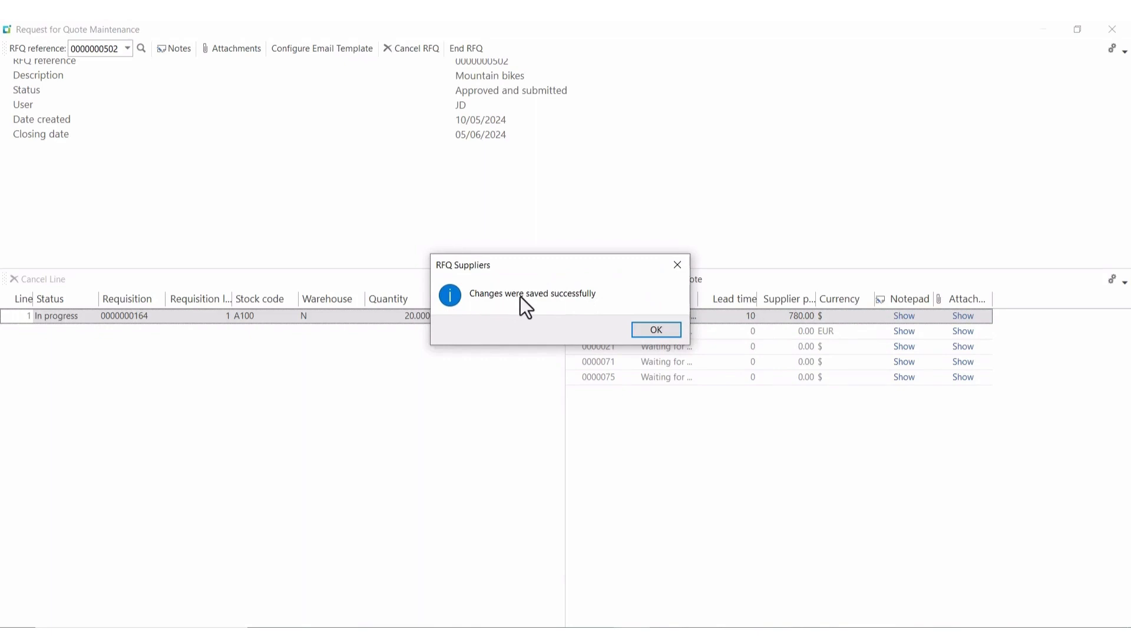
{"action": "left_click", "coordinate": [663, 332]}
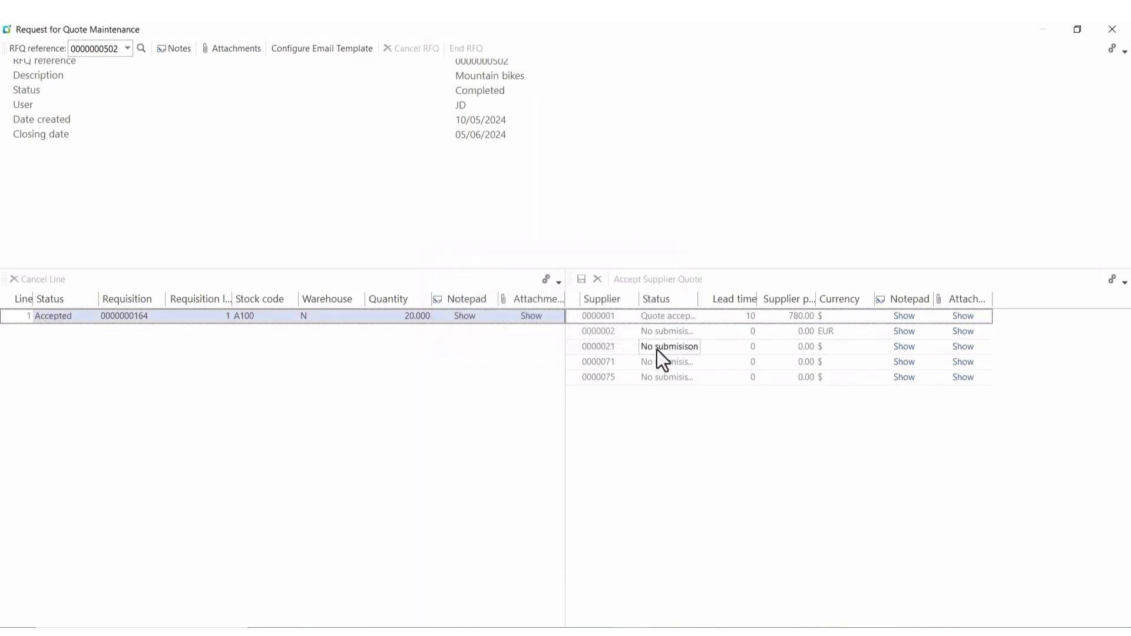